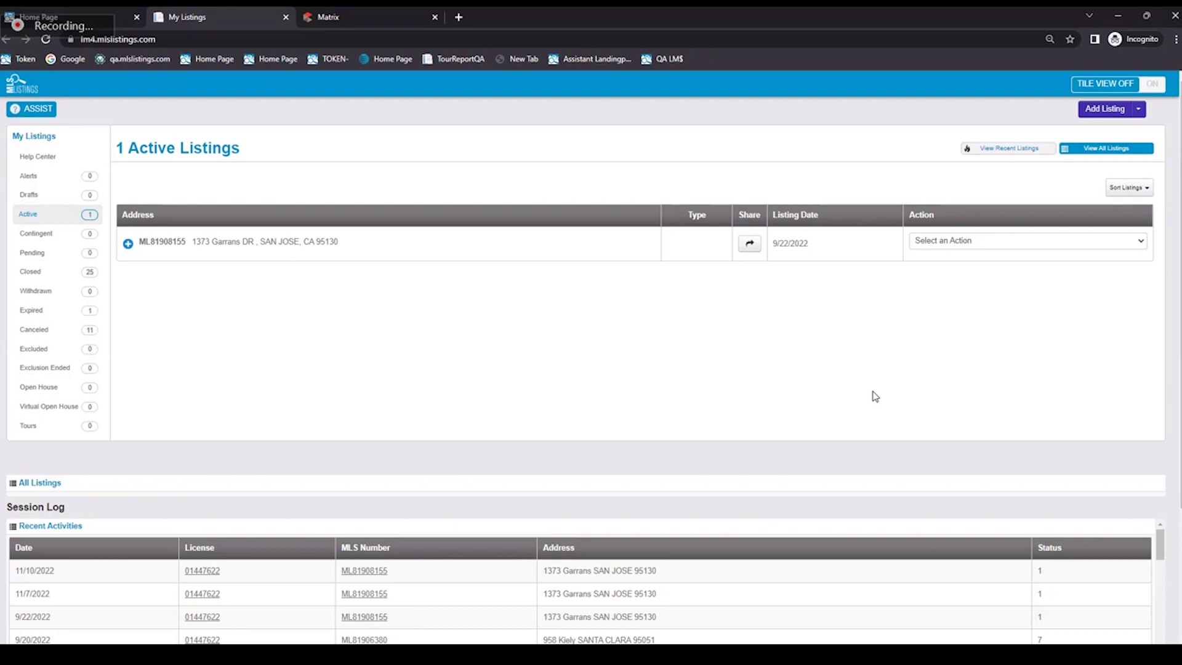
Open disclosure management for the only active listing.
click(45, 217)
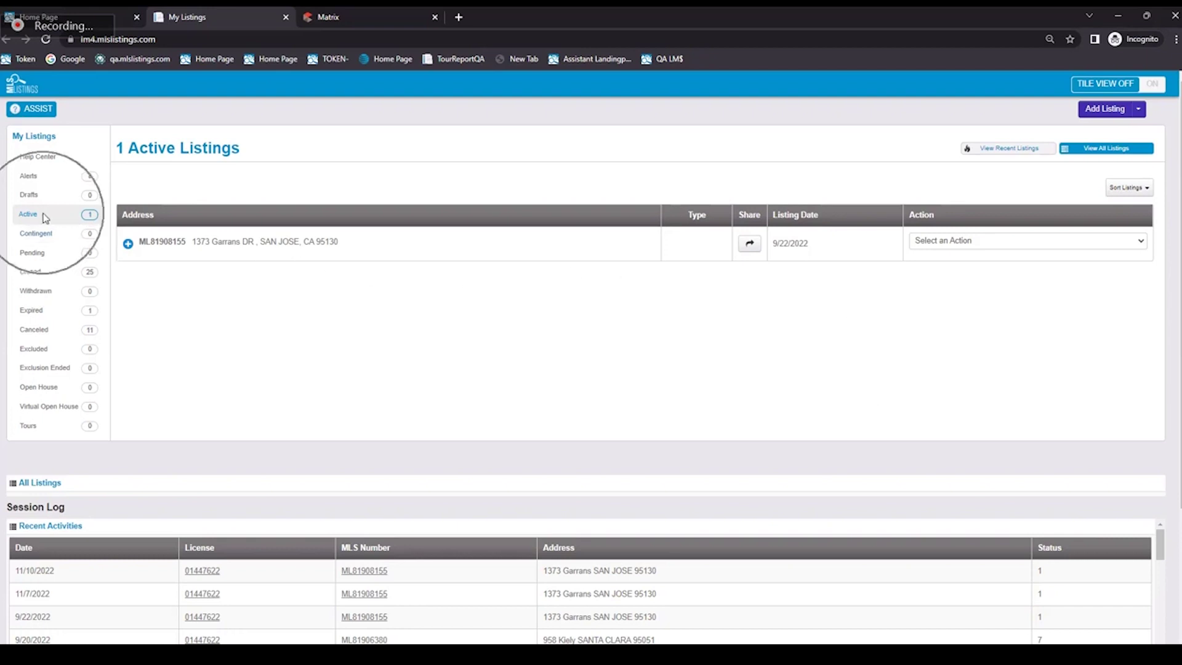
click(1008, 242)
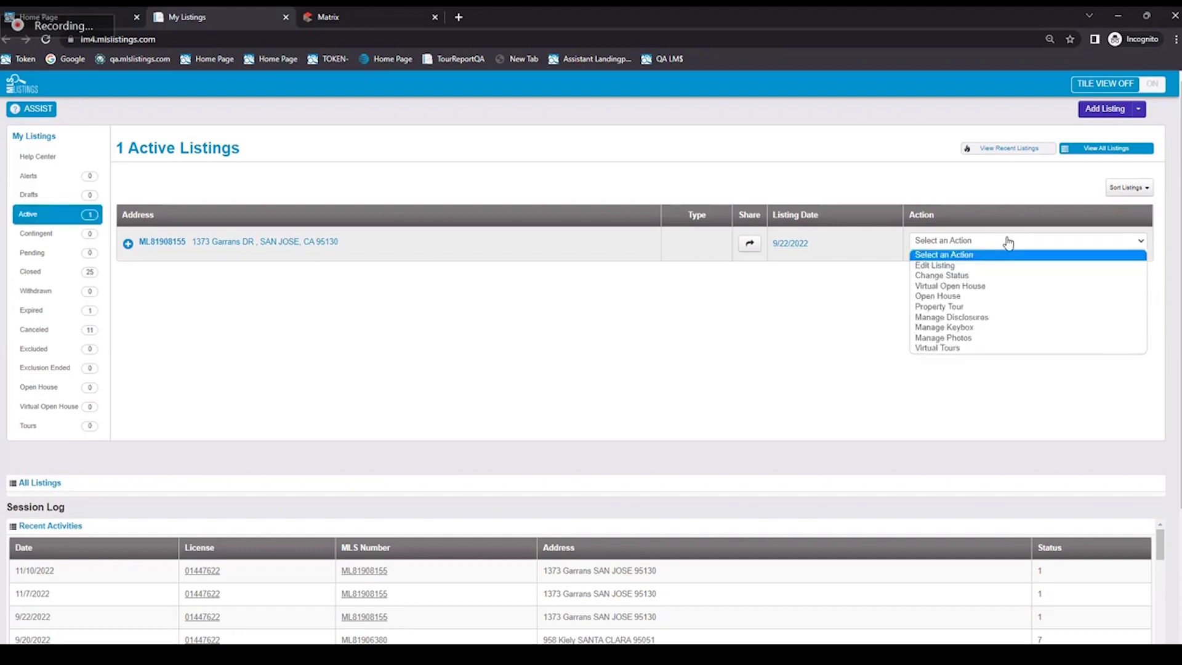
click(1000, 317)
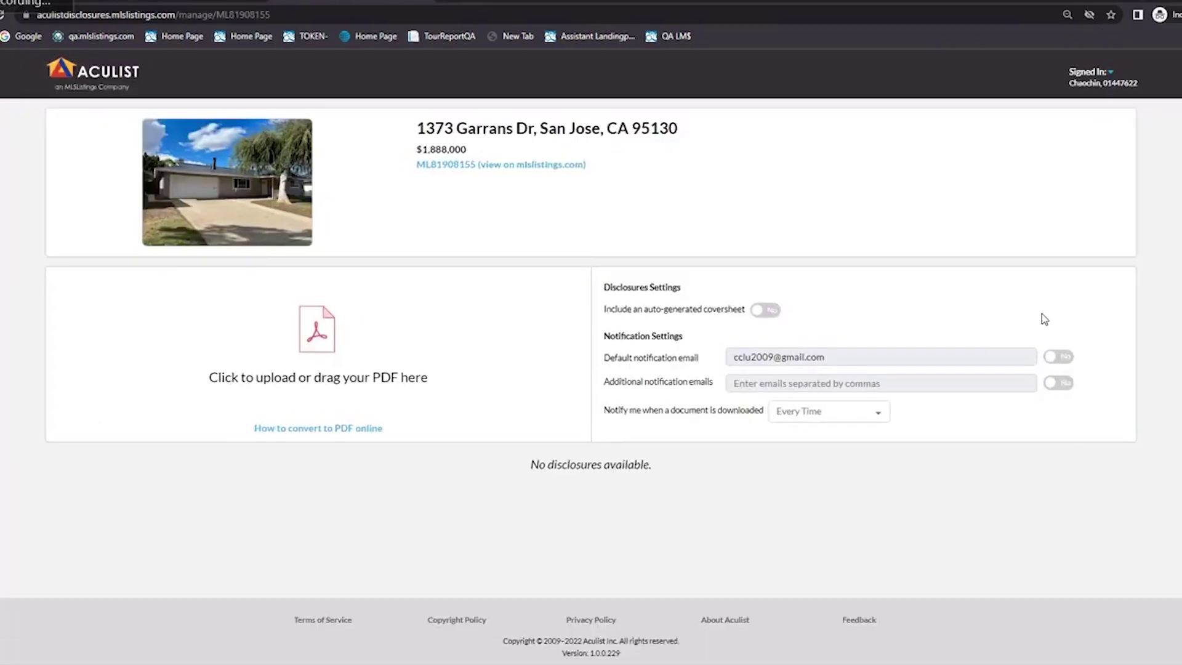
drag(417, 128, 682, 126)
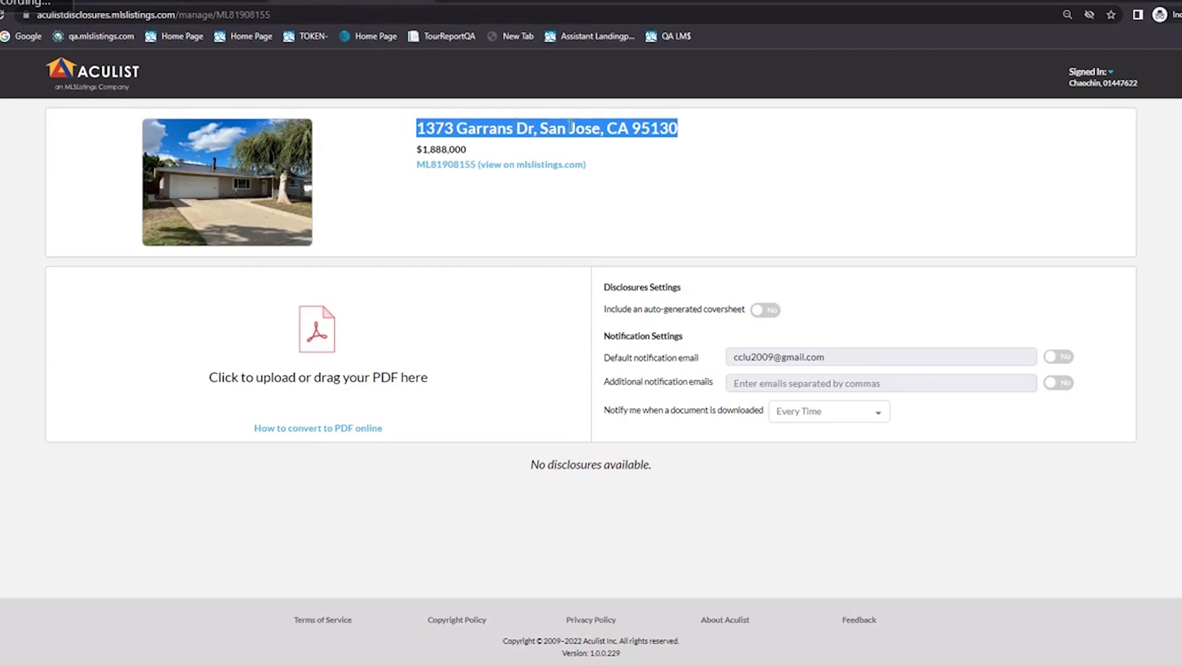
click(778, 132)
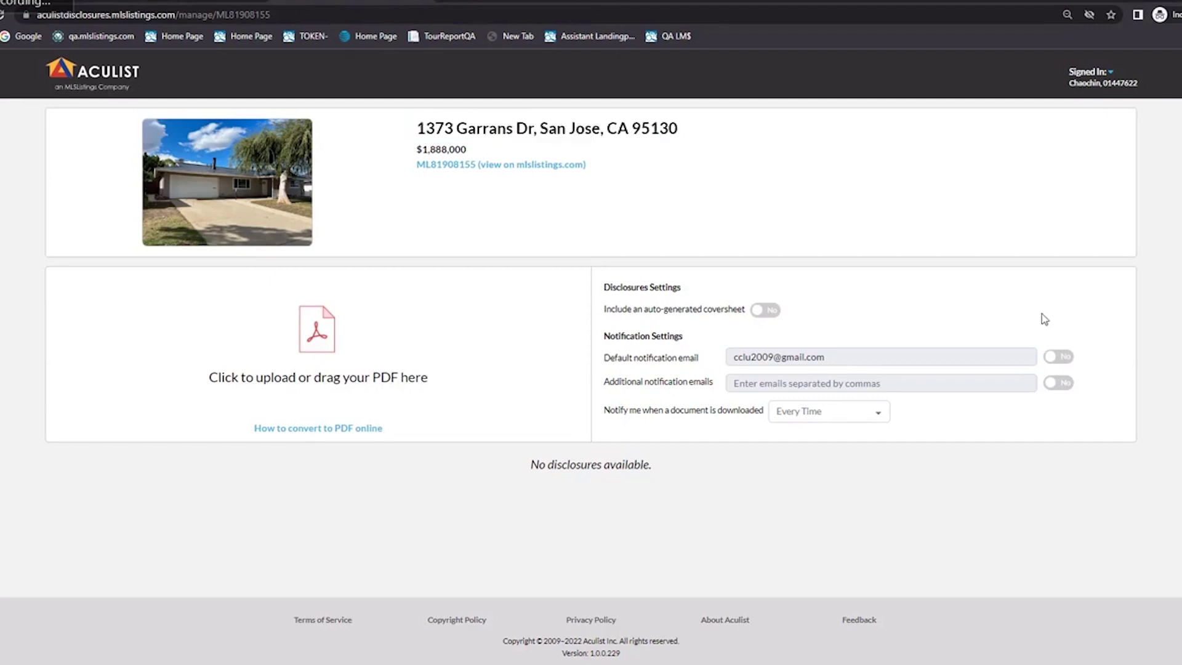
drag(418, 130, 721, 128)
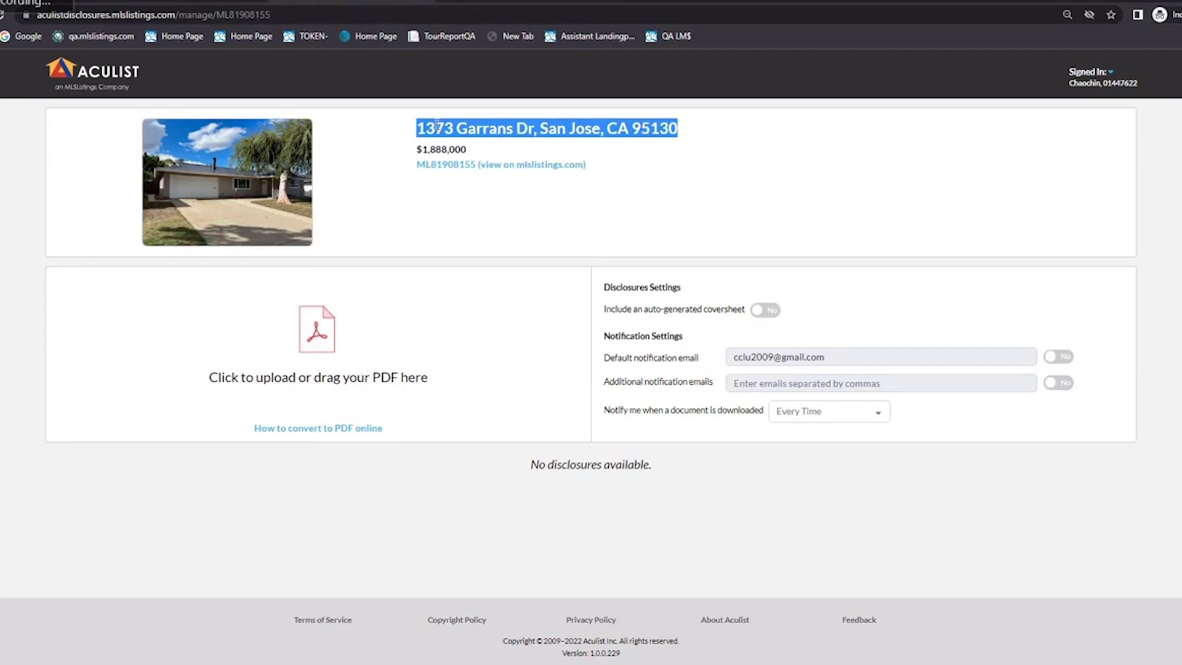
click(779, 133)
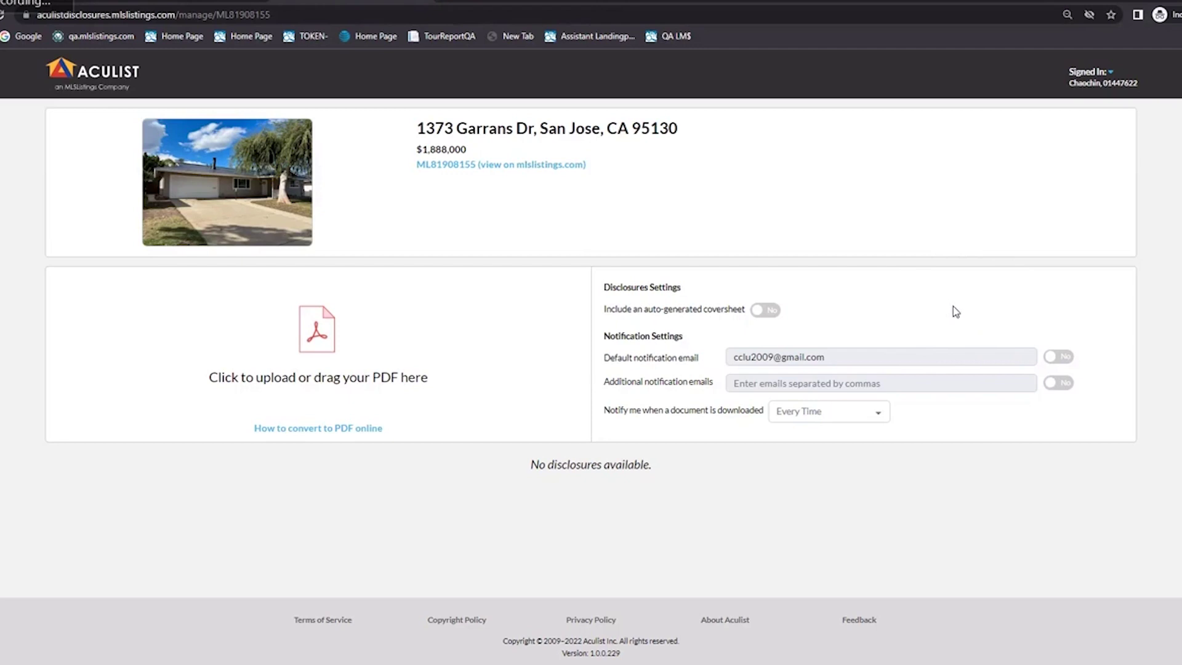
click(449, 138)
Upload CMA problem MLS 11062015.pdf and CA_Commerical_Lease.pdf from the Other folder as disclosures.
click(337, 340)
click(392, 374)
click(300, 432)
click(351, 277)
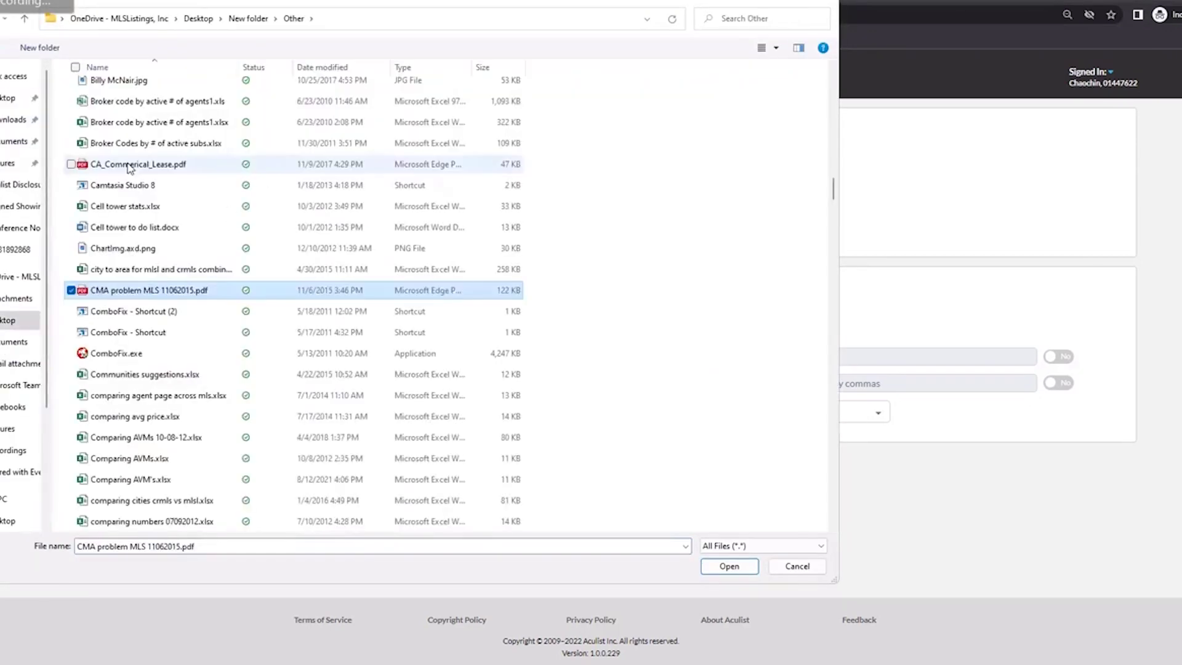
ctrl+click(137, 164)
click(727, 567)
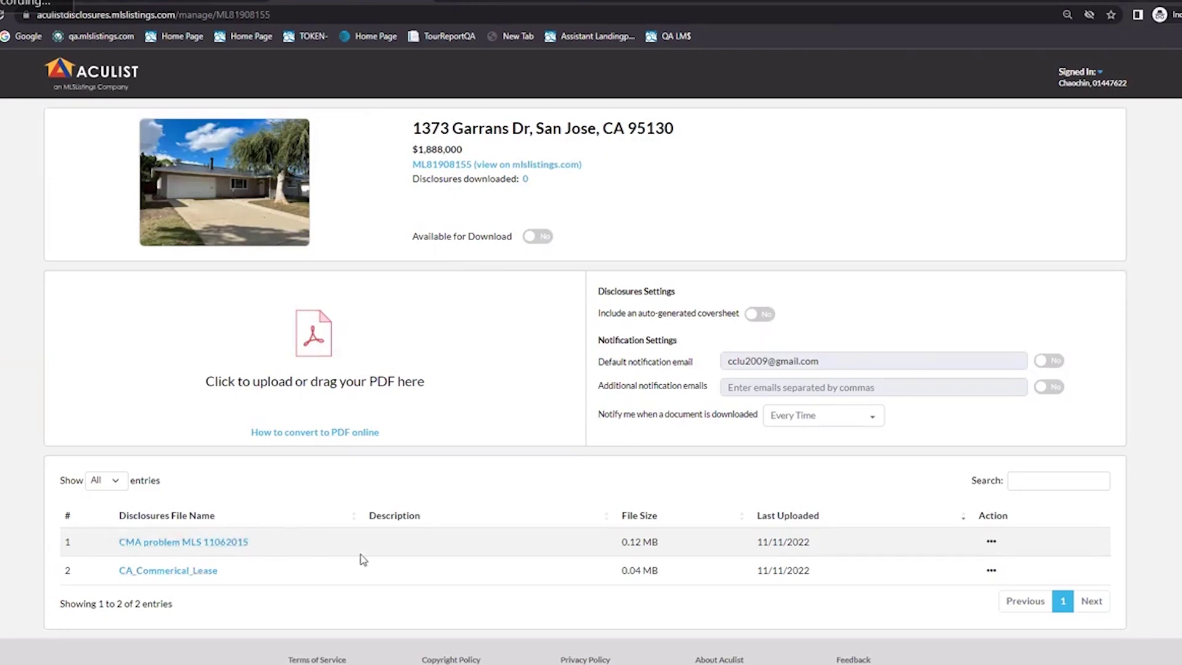
Make the listing's disclosures available for download.
click(538, 237)
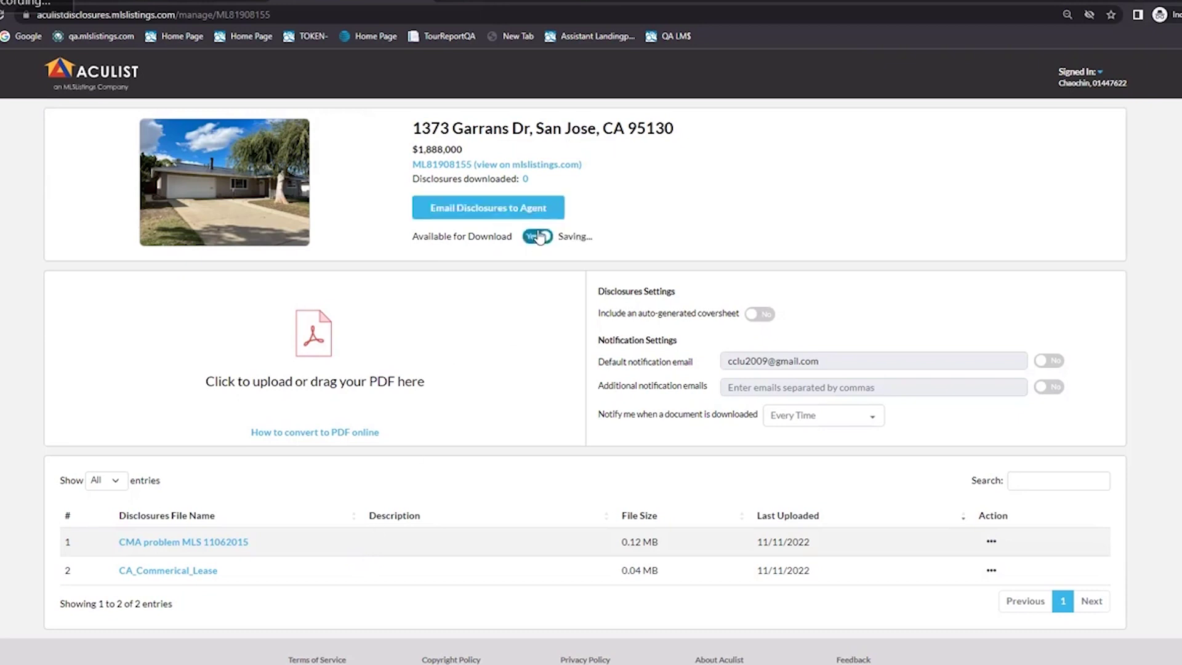
click(538, 236)
click(752, 325)
Rename the CMA problem MLS 11062015 disclosure to "Roof Inspection".
scroll(296, 524, down, 1)
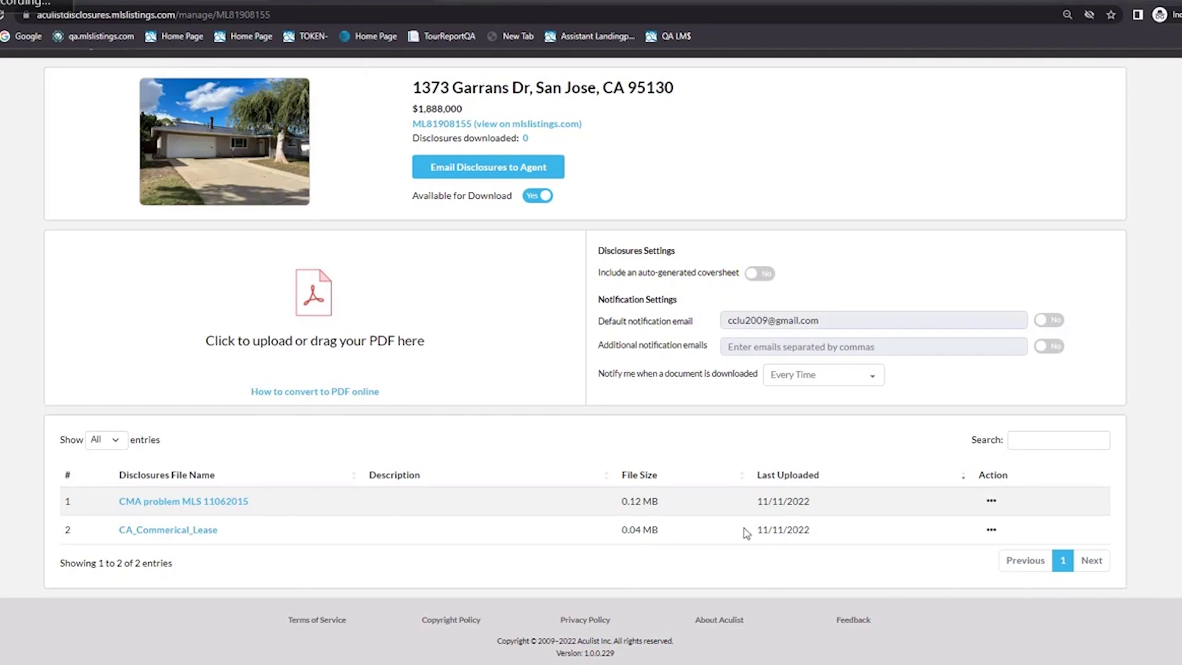
click(991, 502)
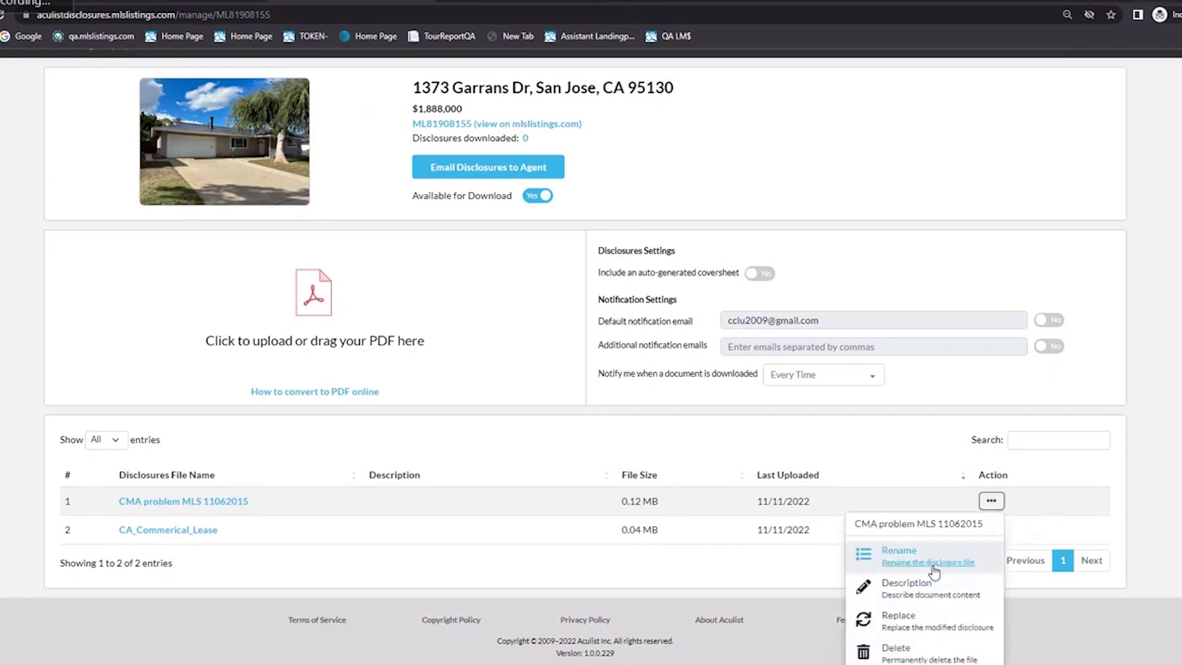
click(901, 556)
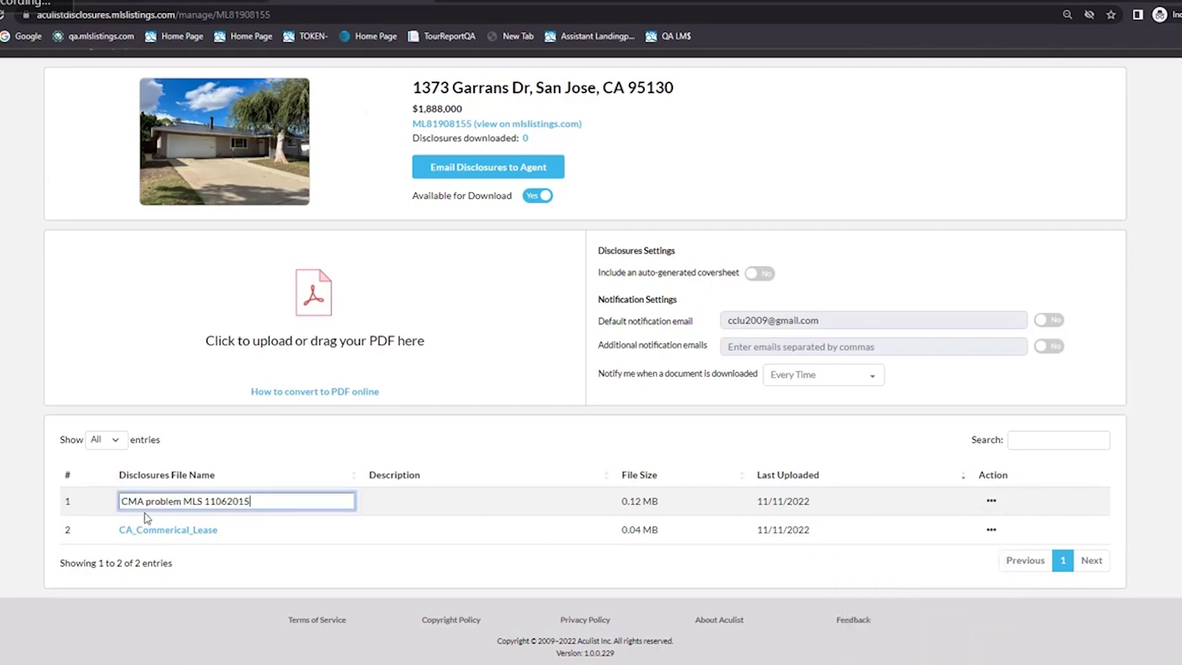
key(BackSpace)
key(BackSpace)
key(BackSpace)
key(BackSpace)
key(BackSpace)
key(BackSpace)
key(BackSpace)
key(BackSpace)
key(BackSpace)
key(BackSpace)
key(BackSpace)
key(BackSpace)
key(BackSpace)
key(BackSpace)
key(BackSpace)
key(BackSpace)
key(BackSpace)
key(BackSpace)
key(BackSpace)
key(BackSpace)
text(Roof)
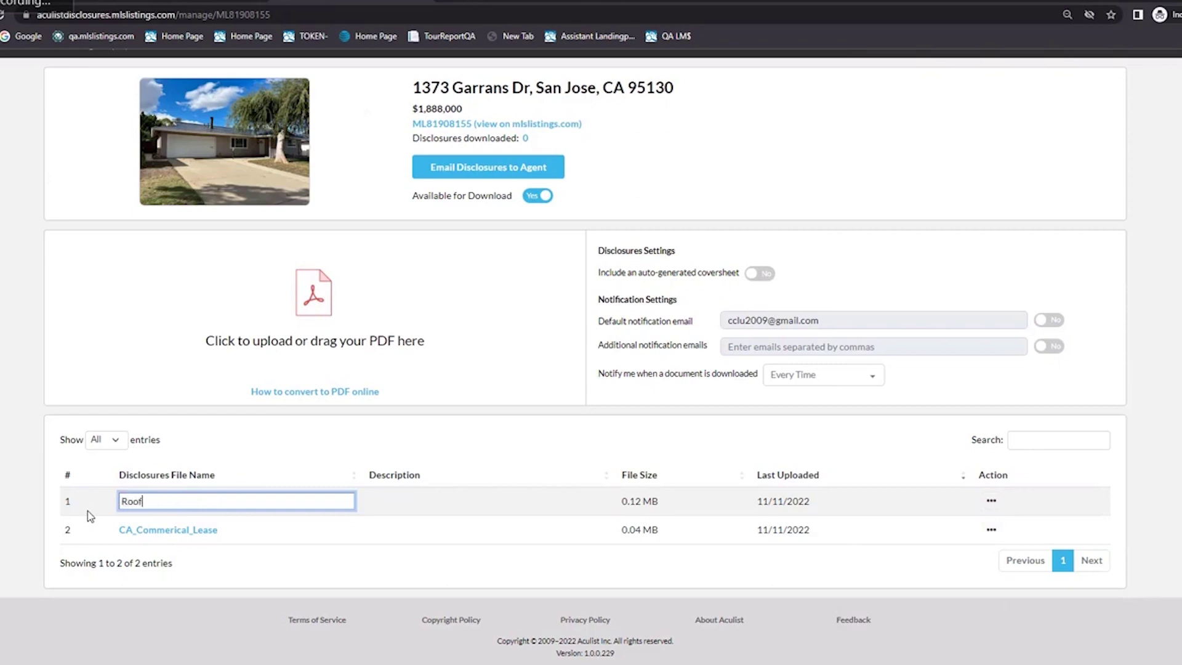
text( Inspection)
click(496, 454)
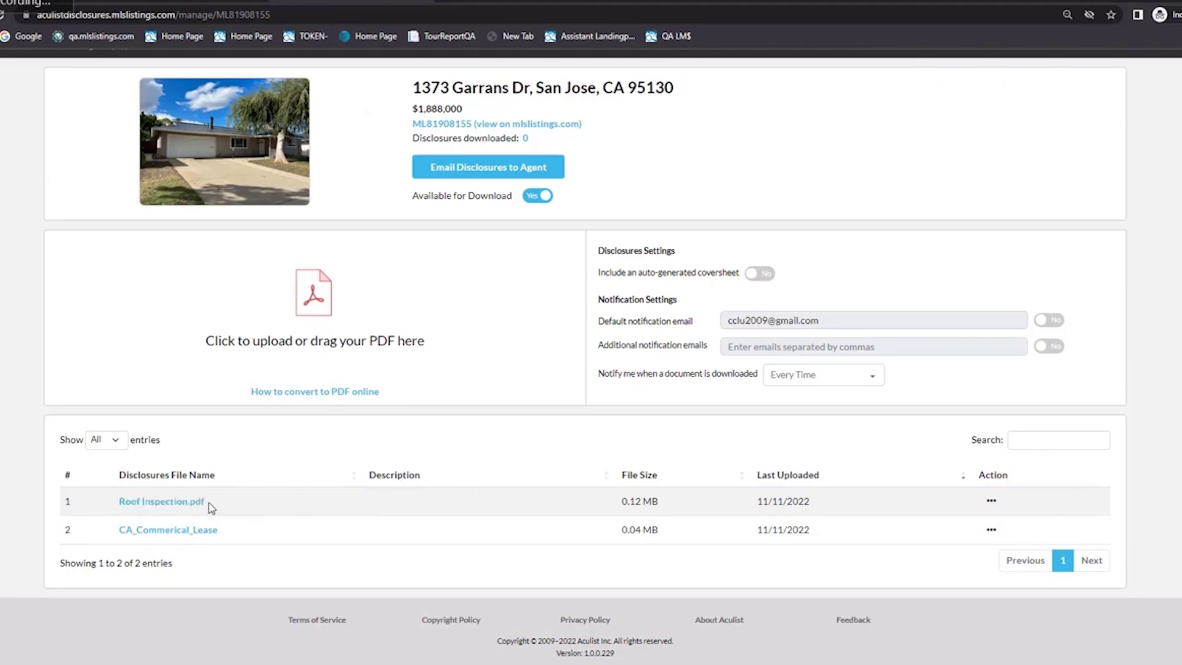
Set the description of the Roof Inspection disclosure to Termite Report.
click(990, 501)
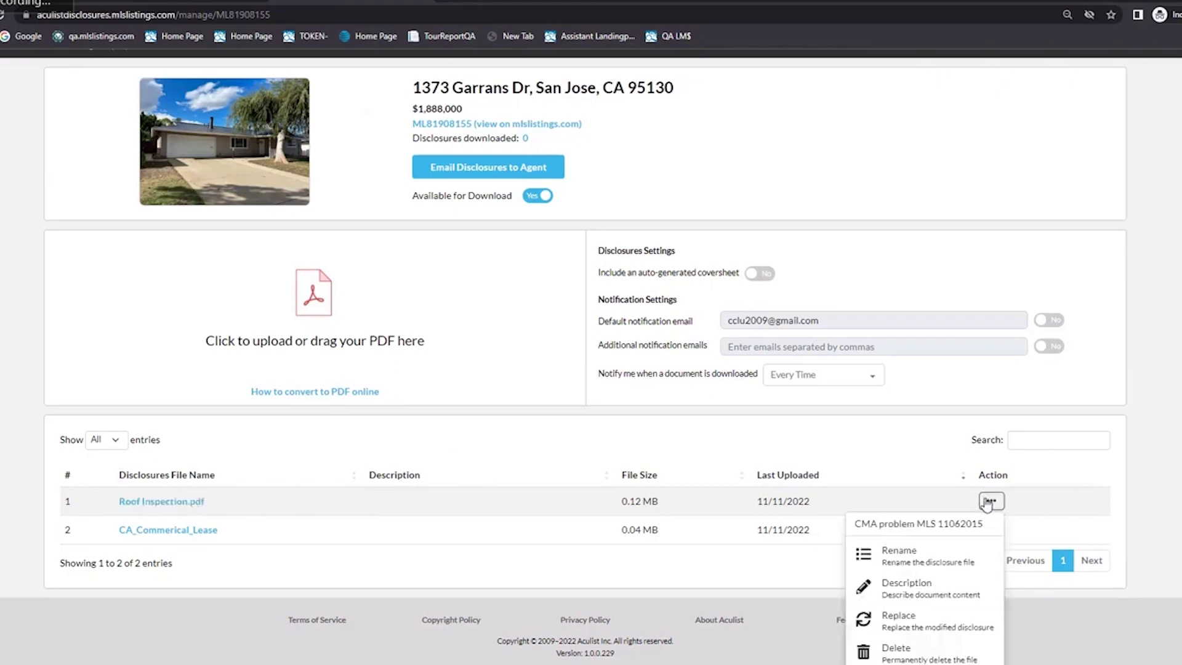
click(924, 598)
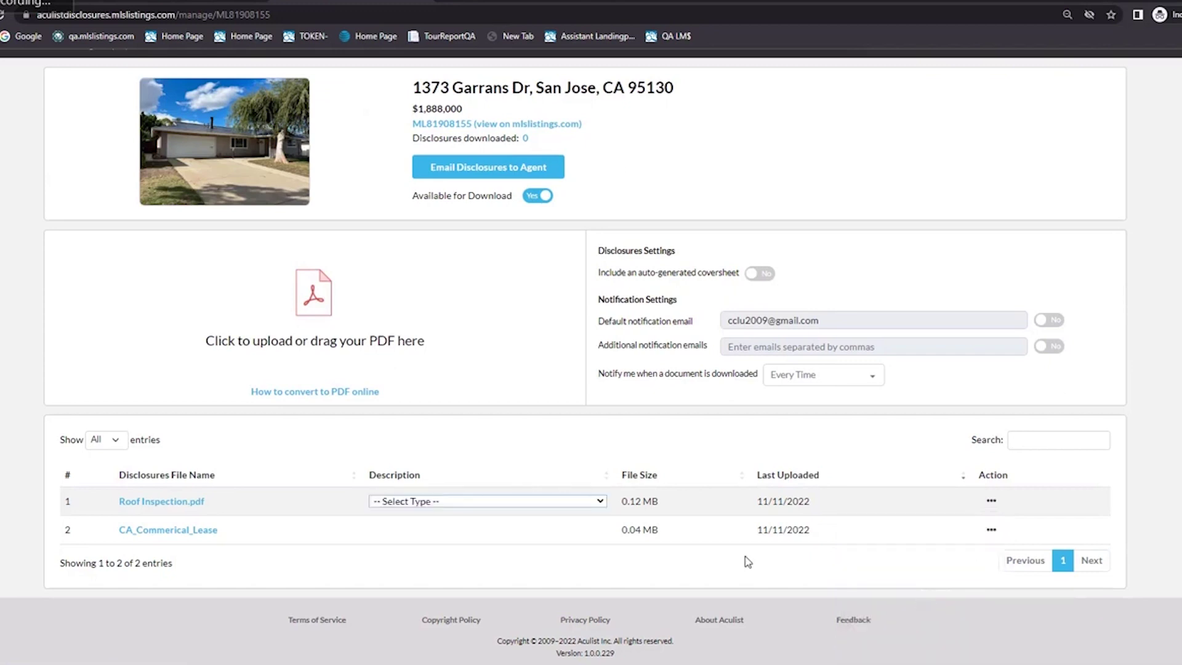
click(545, 501)
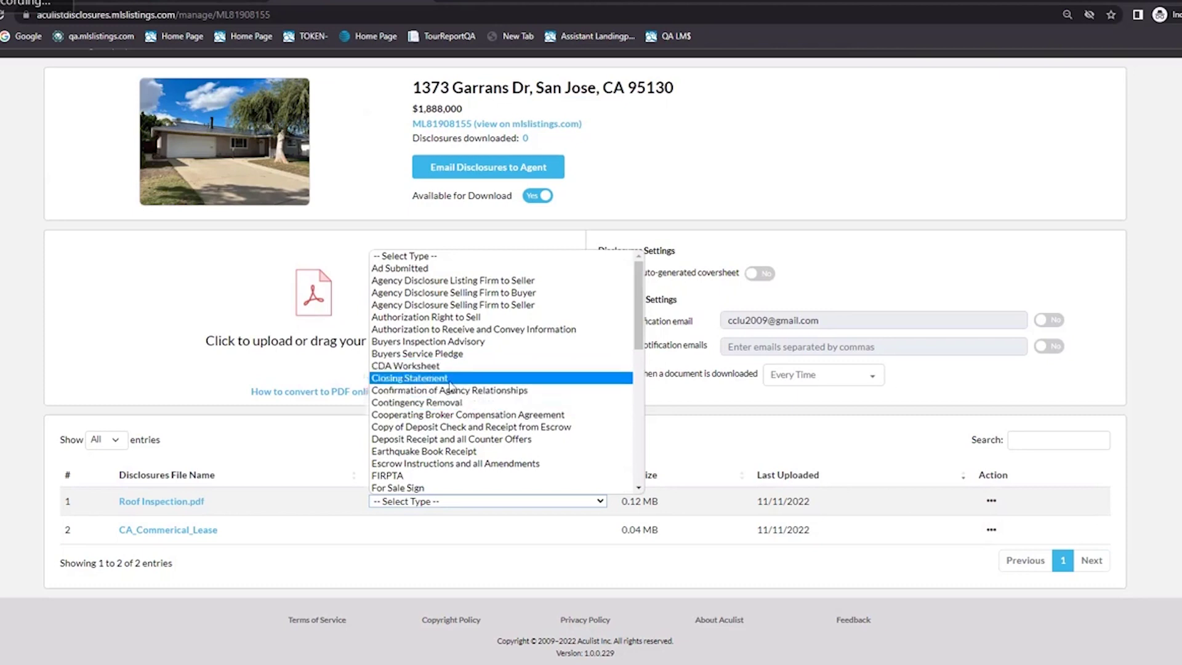
scroll(448, 389, down, 10)
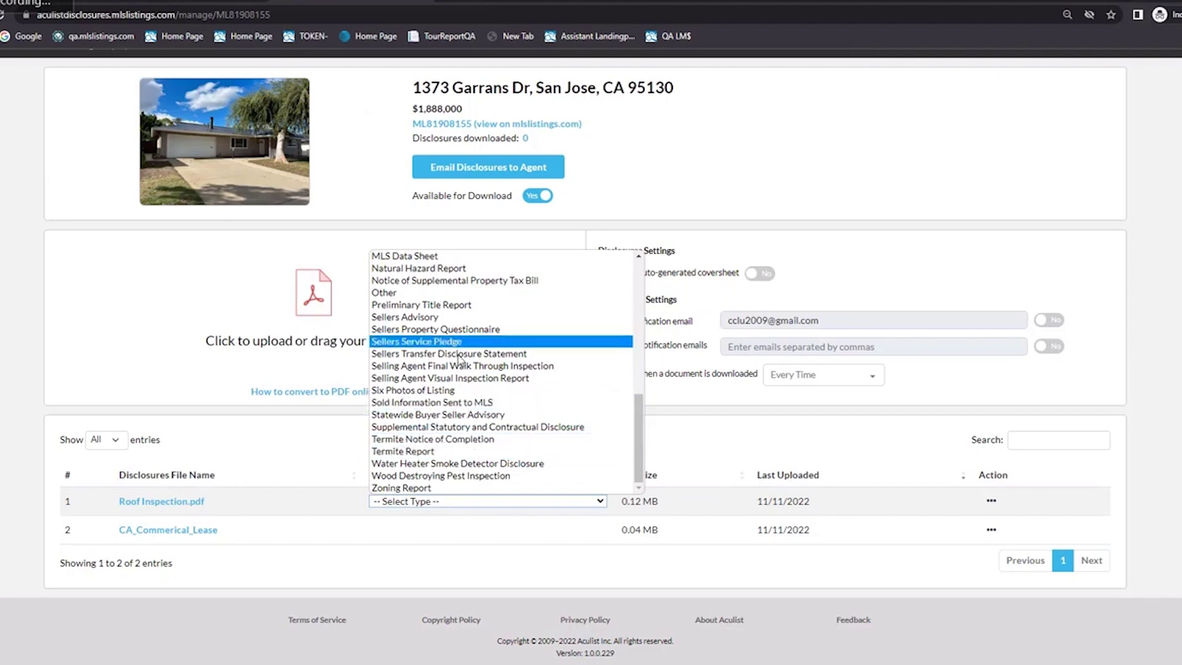
click(426, 454)
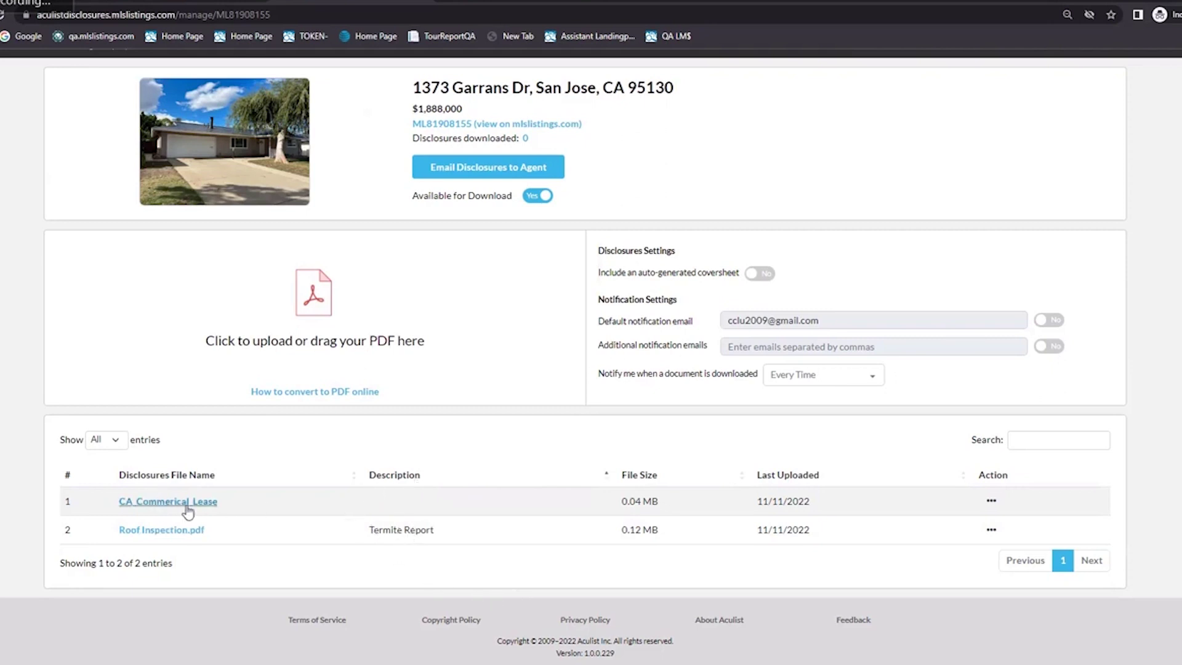
click(992, 527)
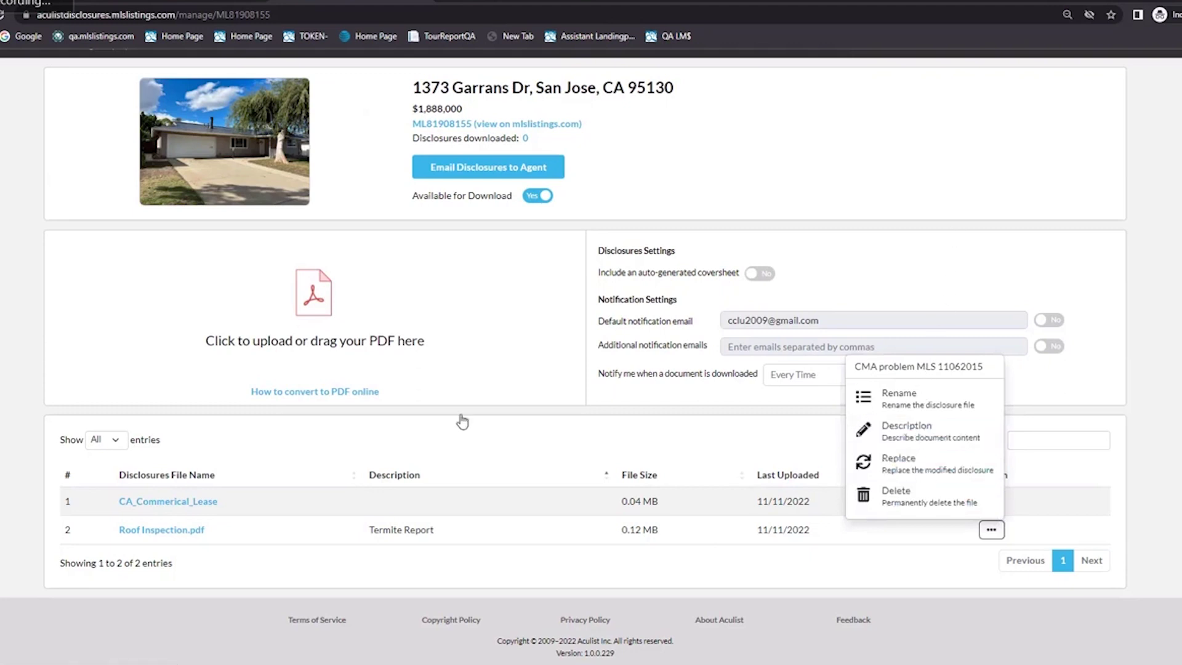
click(139, 536)
click(139, 535)
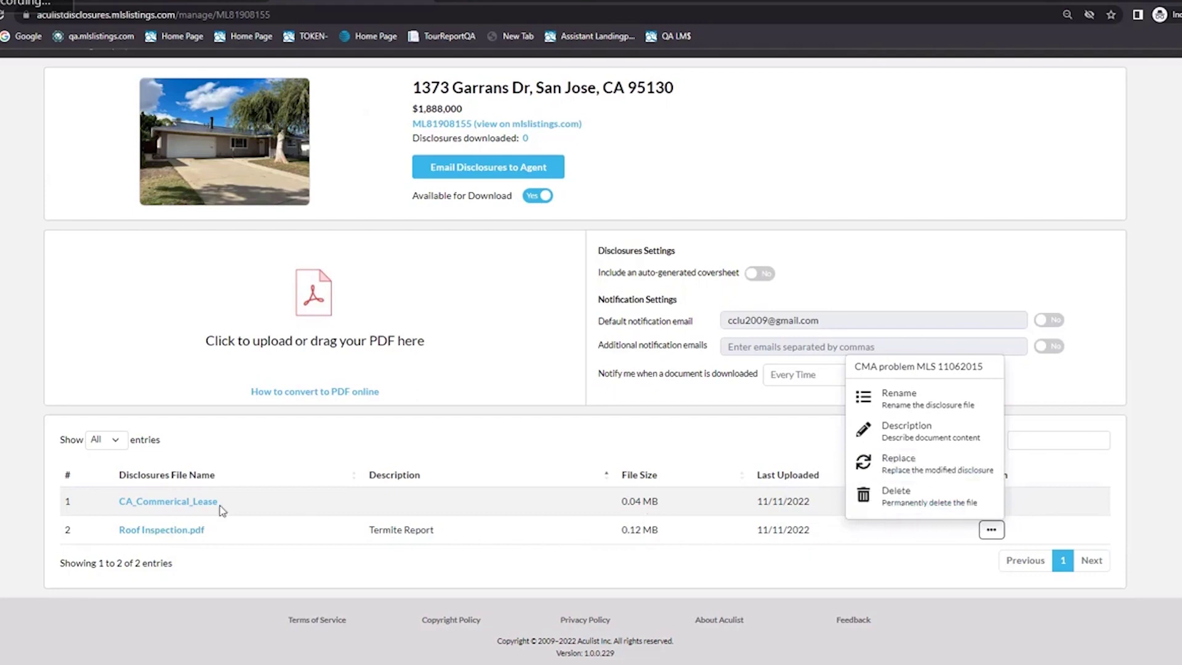
click(159, 533)
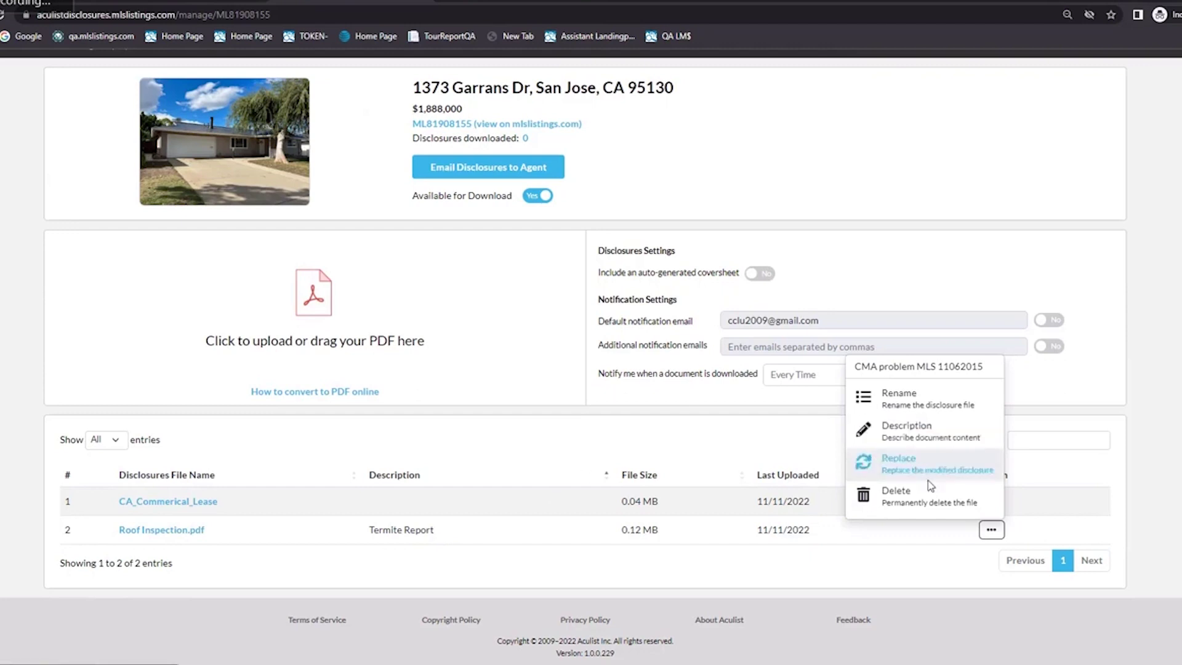
click(891, 496)
Delete the CA_Commerical_Lease disclosure from the listing.
click(992, 501)
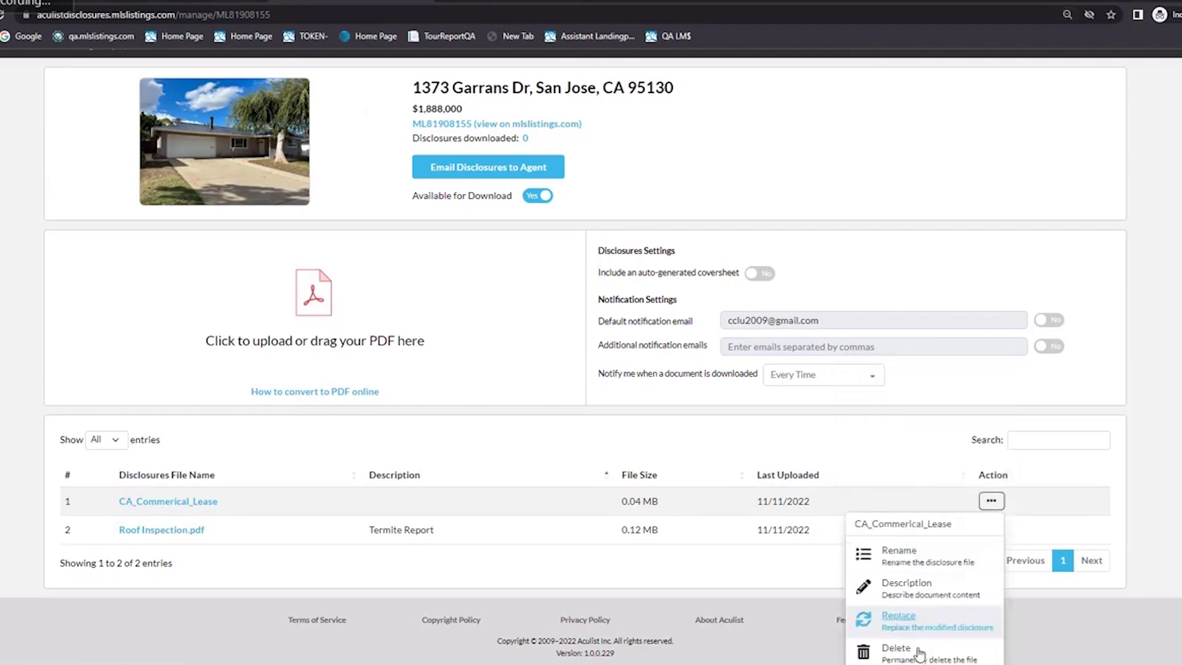
click(920, 657)
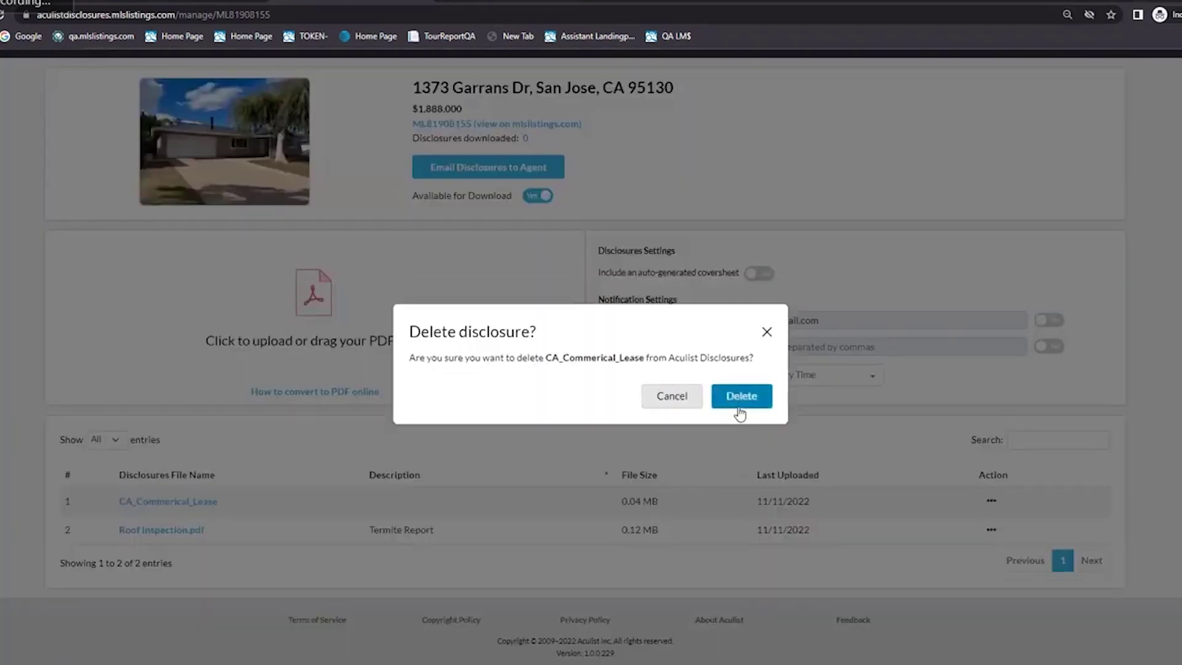
click(739, 409)
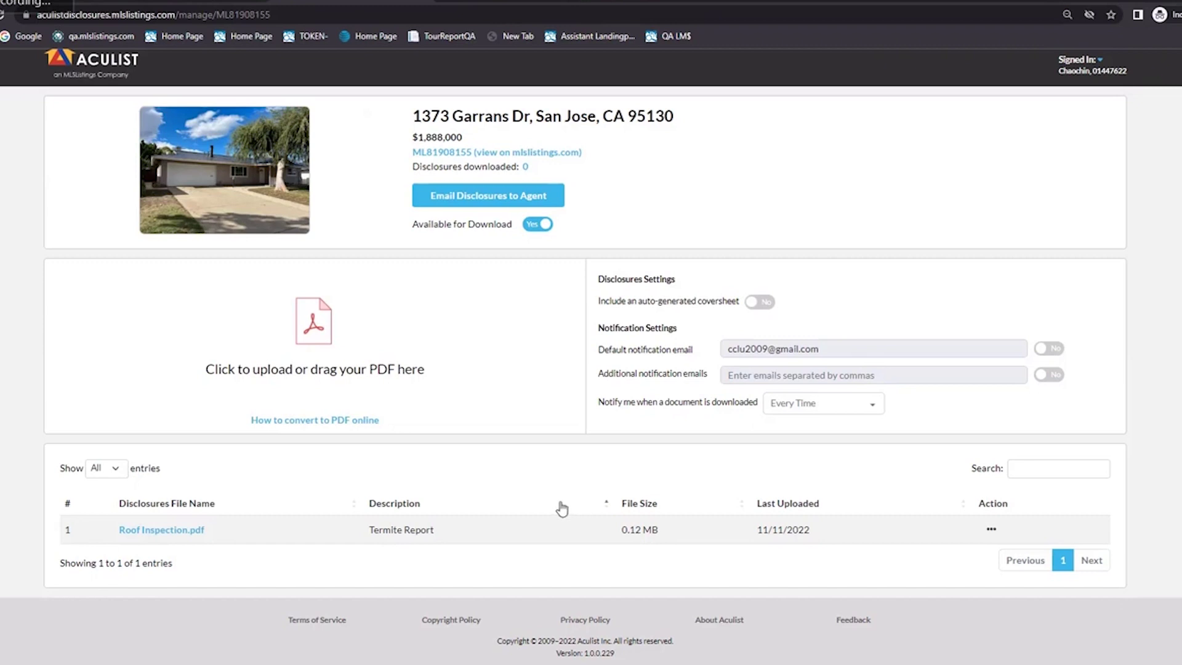
click(158, 511)
click(1045, 470)
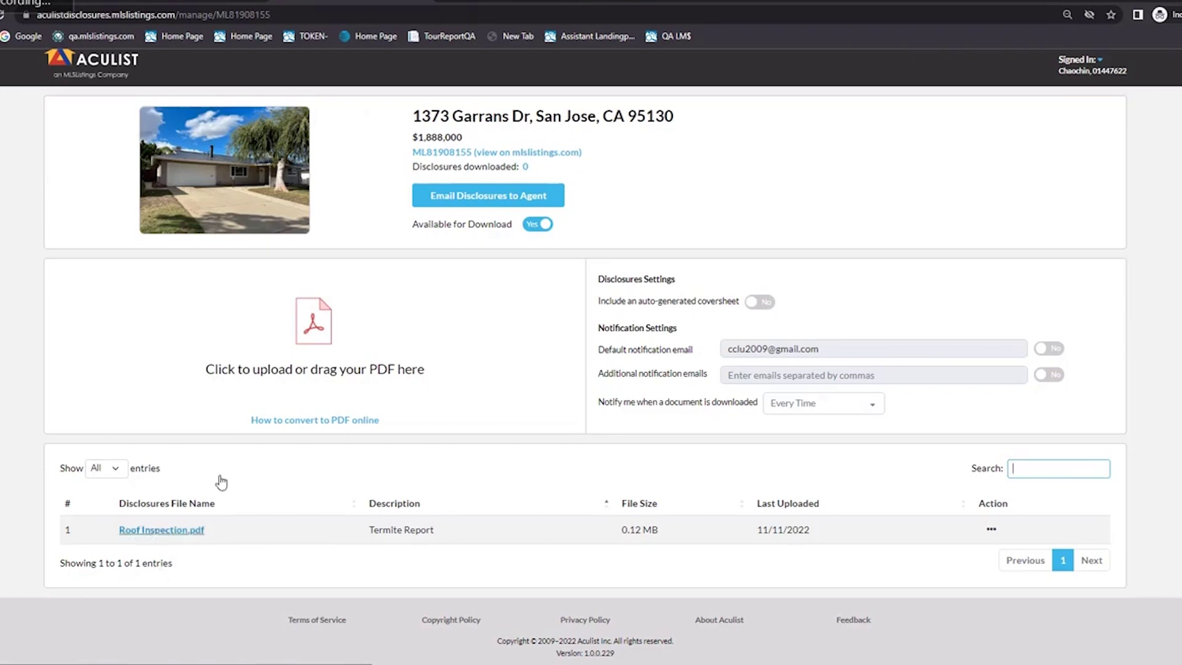
Upload HenryCoeWEBpdf.pdf and comps for Hollister.pdf from the Other folder as additional disclosures.
click(302, 336)
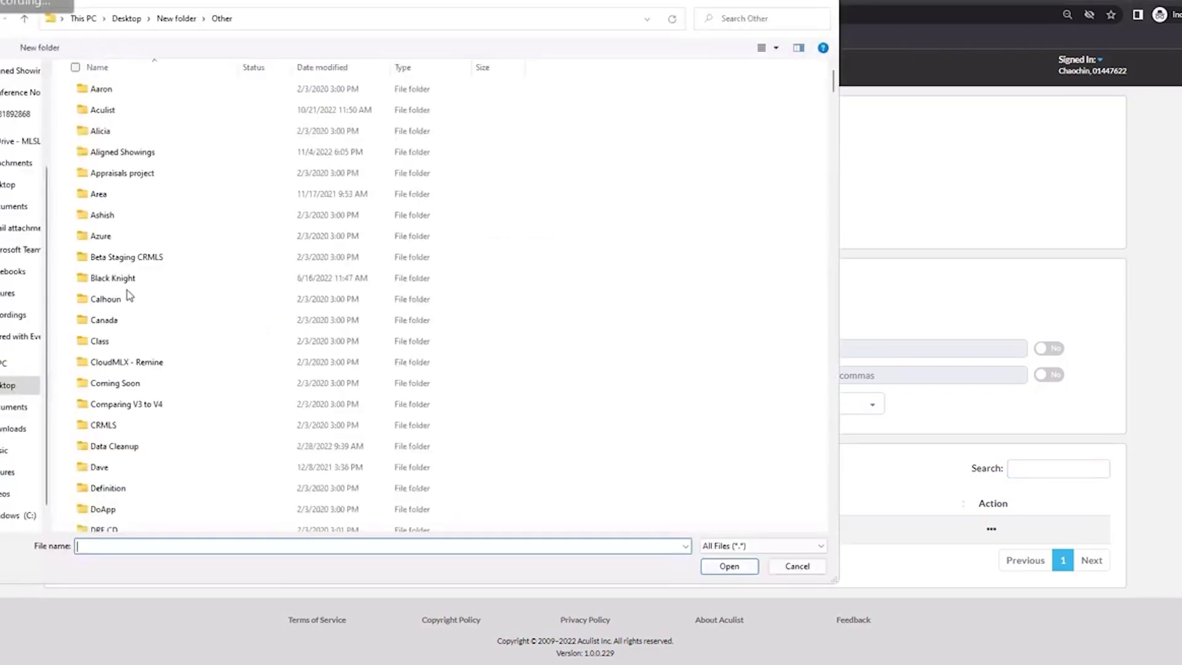
scroll(154, 263, down, 20)
text(HenryCoeWEBpdf.pdf)
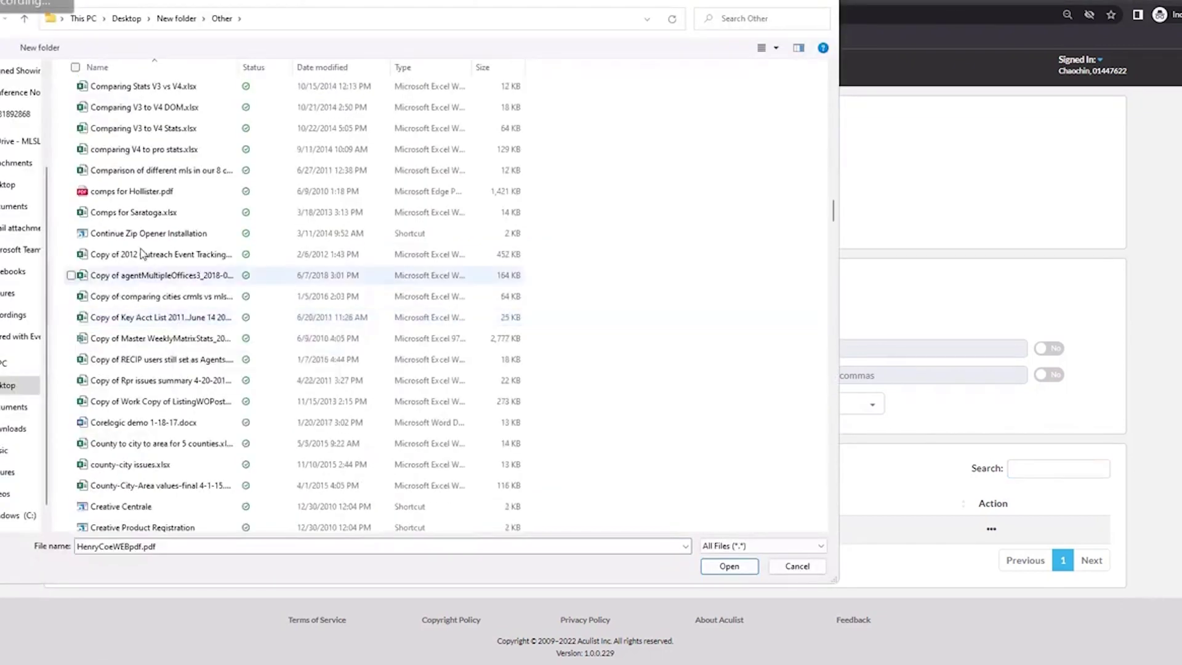
ctrl+click(114, 193)
click(729, 566)
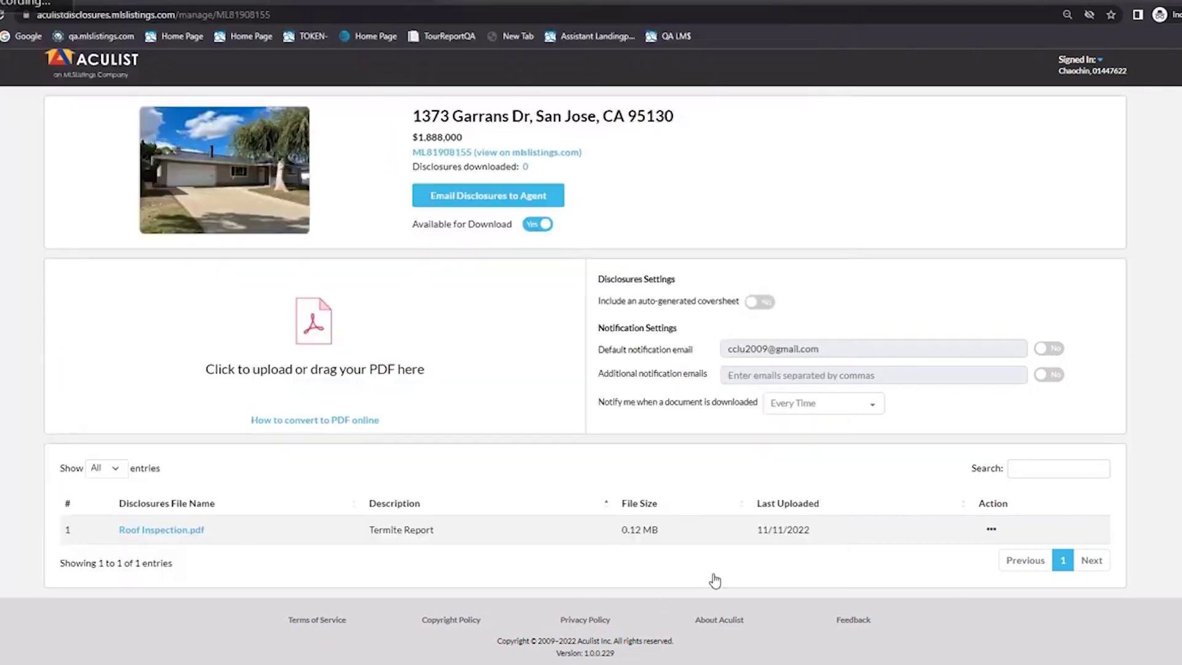
Search the disclosure files for "Henry" and clear the search to list all files again.
click(1037, 473)
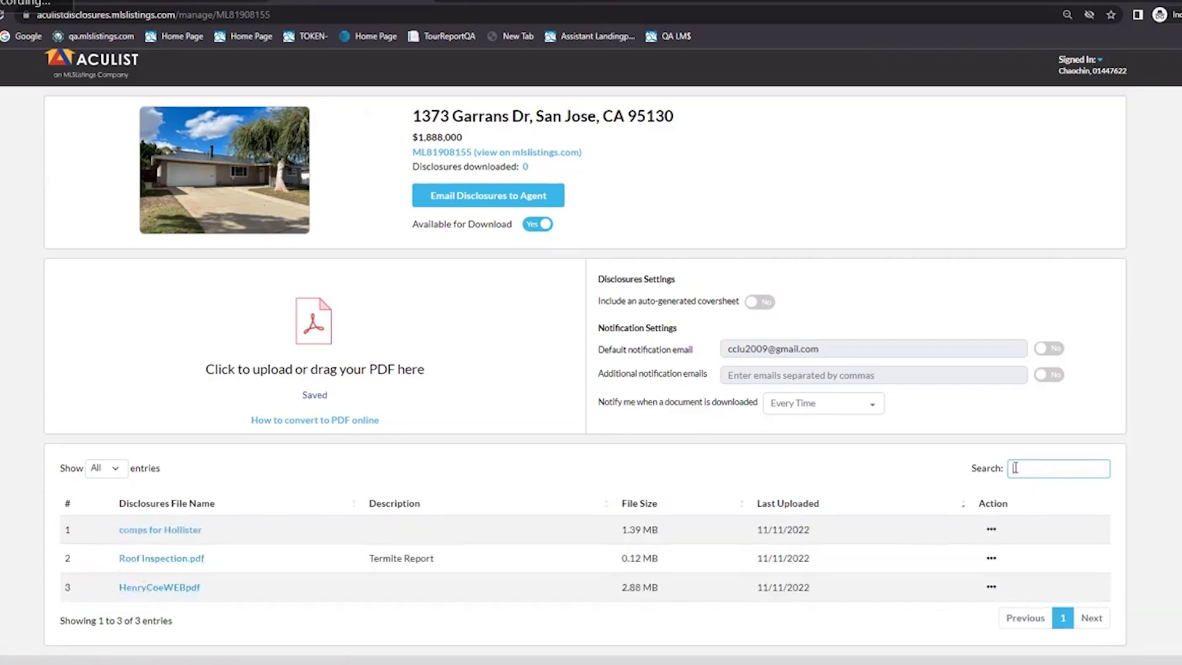
text(Henry)
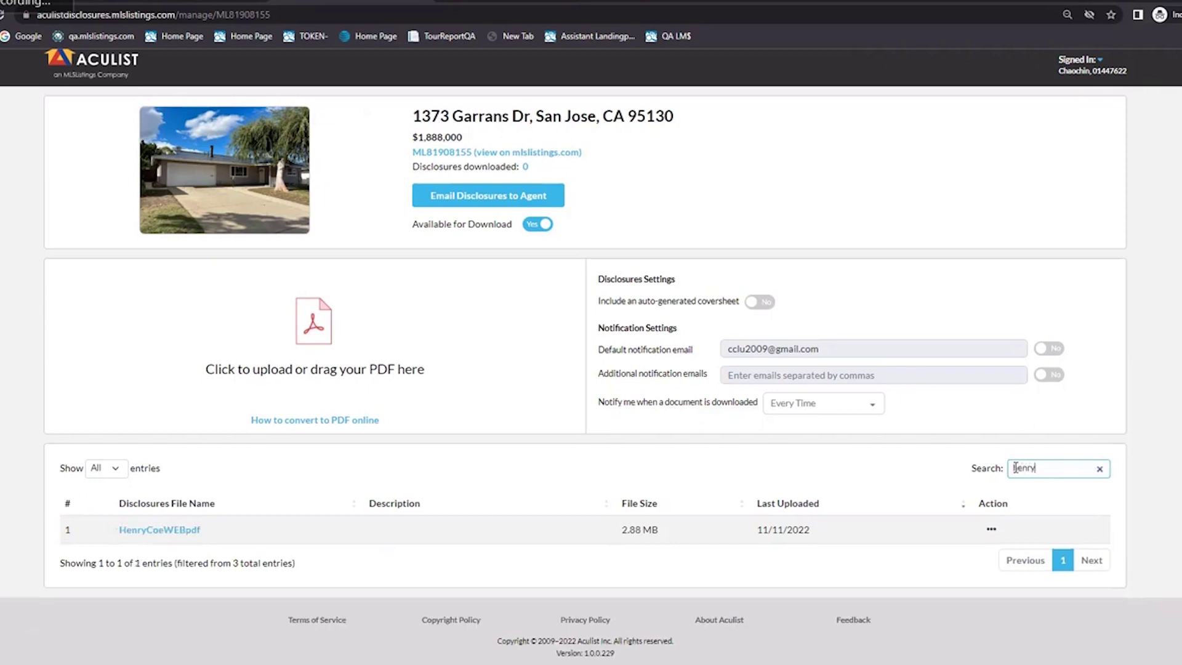
drag(1050, 469, 964, 474)
key(BackSpace)
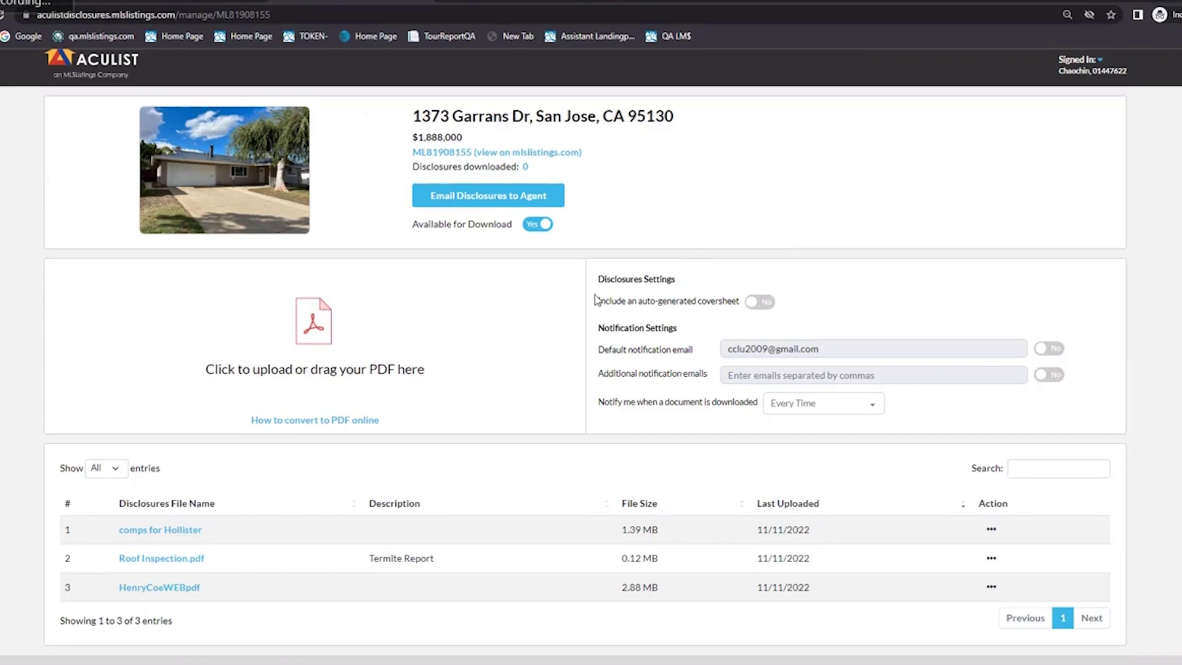
Include an auto-generated coversheet with the listing's disclosures.
drag(597, 301, 758, 311)
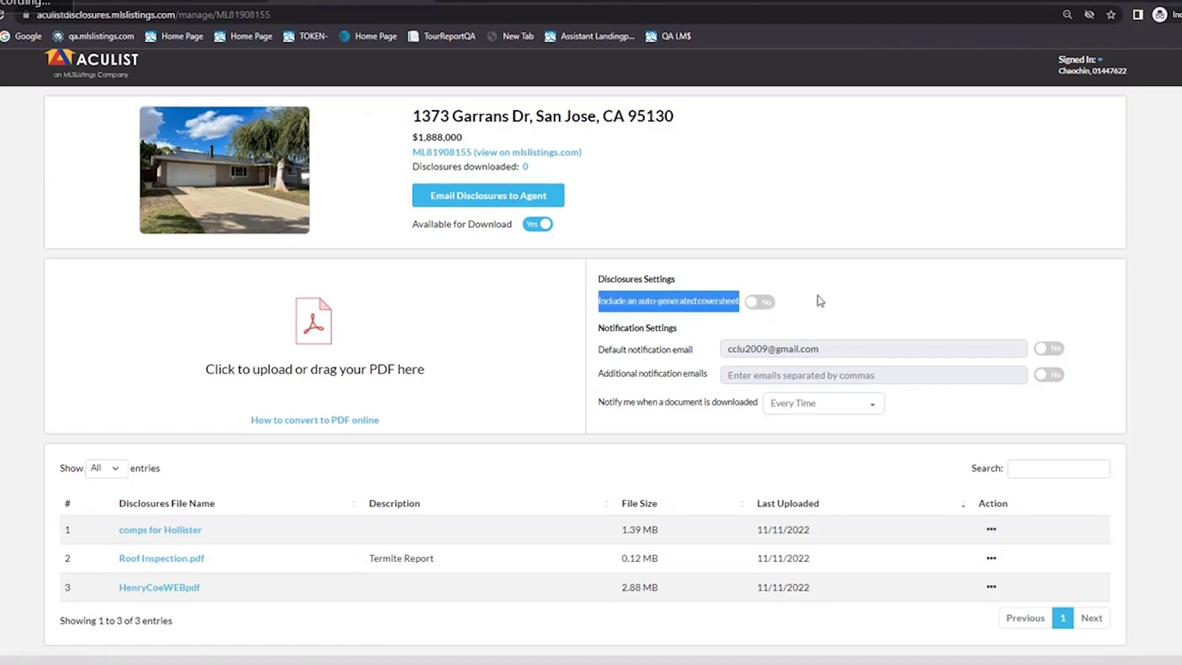
click(753, 307)
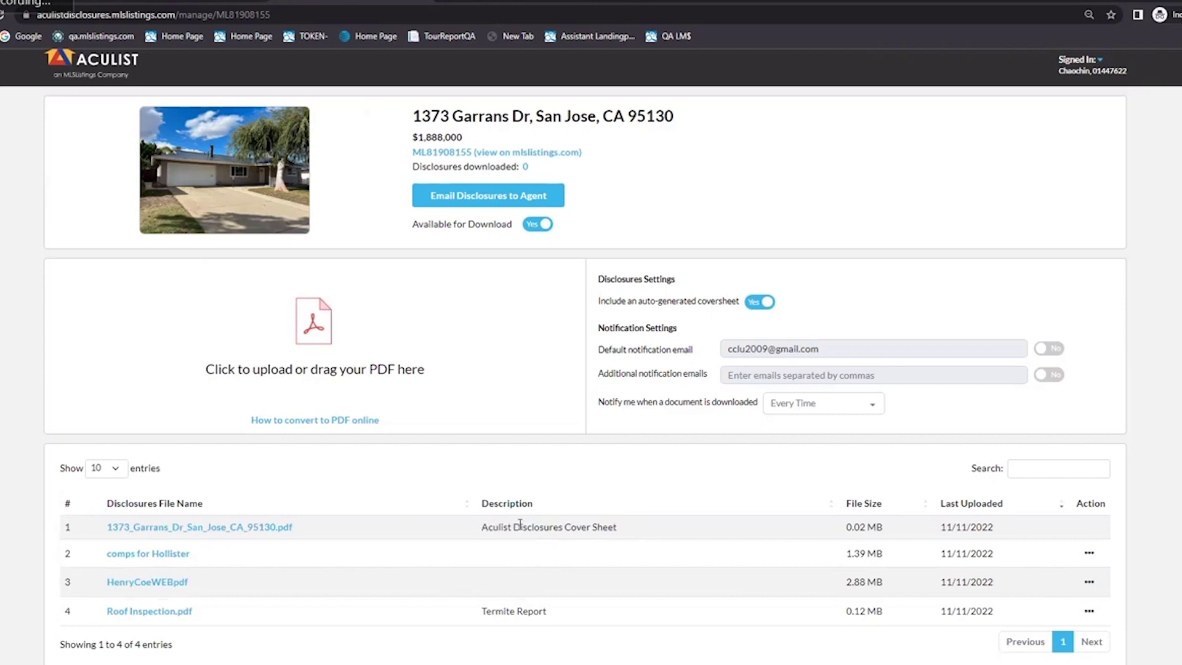
Open the auto-generated coversheet PDF, examine its table of contents, page counts and signature section, and close it.
click(198, 530)
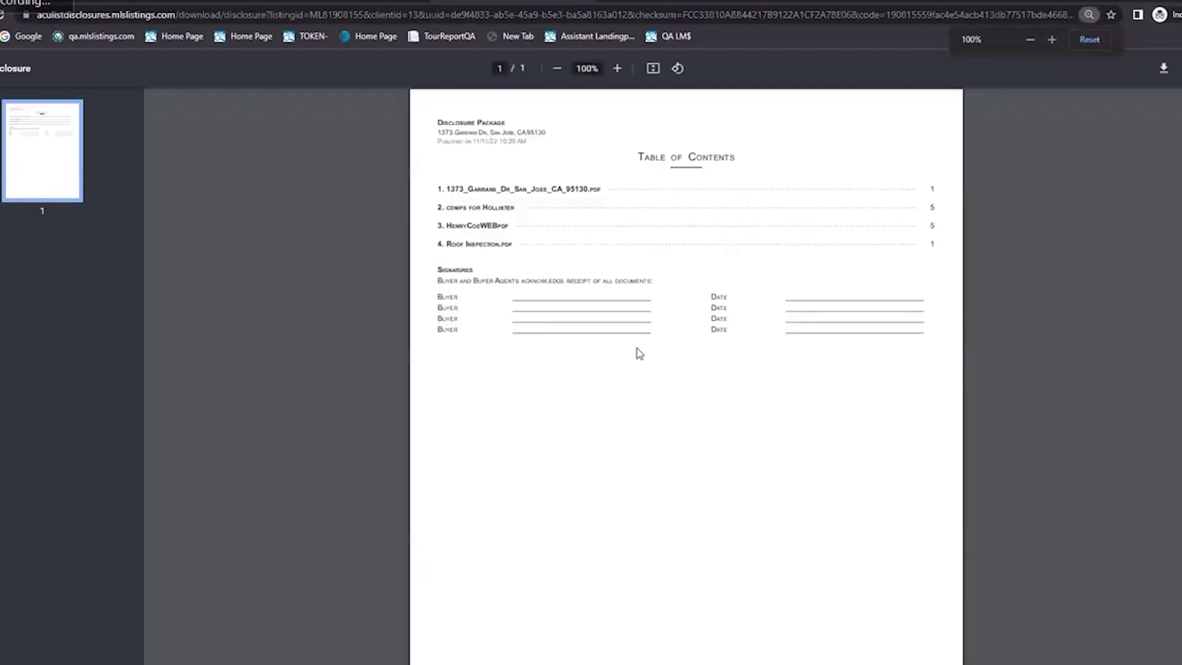
ctrl+scroll(637, 351, up, 4)
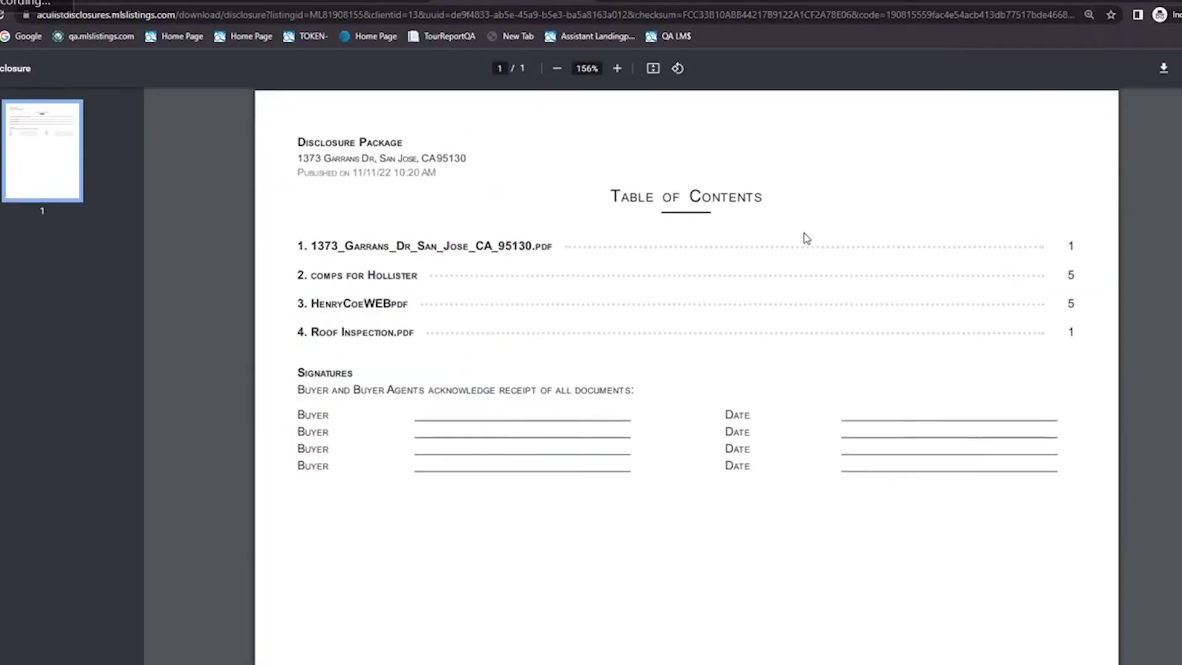
drag(483, 244, 542, 245)
drag(313, 275, 419, 275)
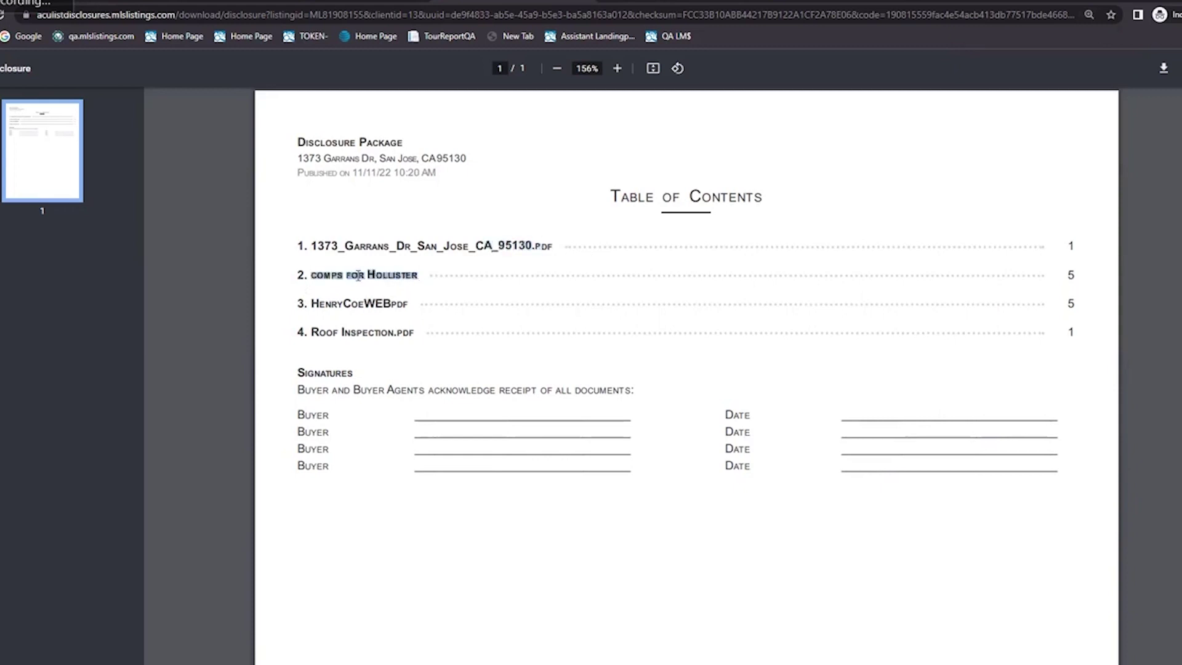
drag(1059, 279, 1093, 307)
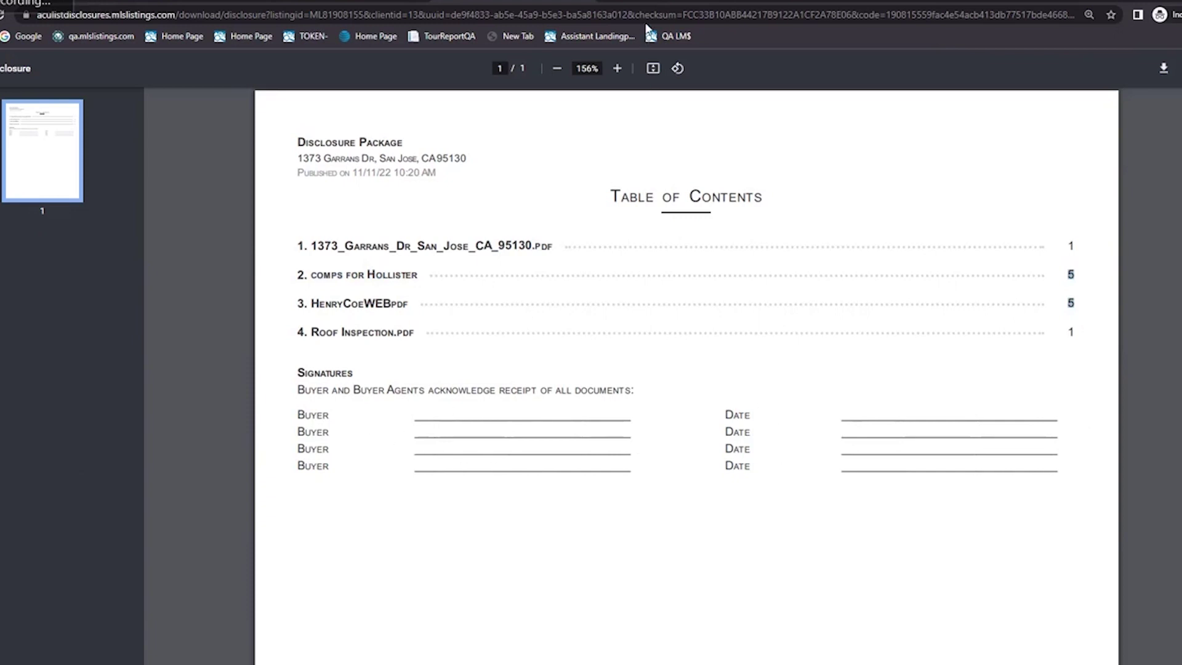
key(ctrl+w)
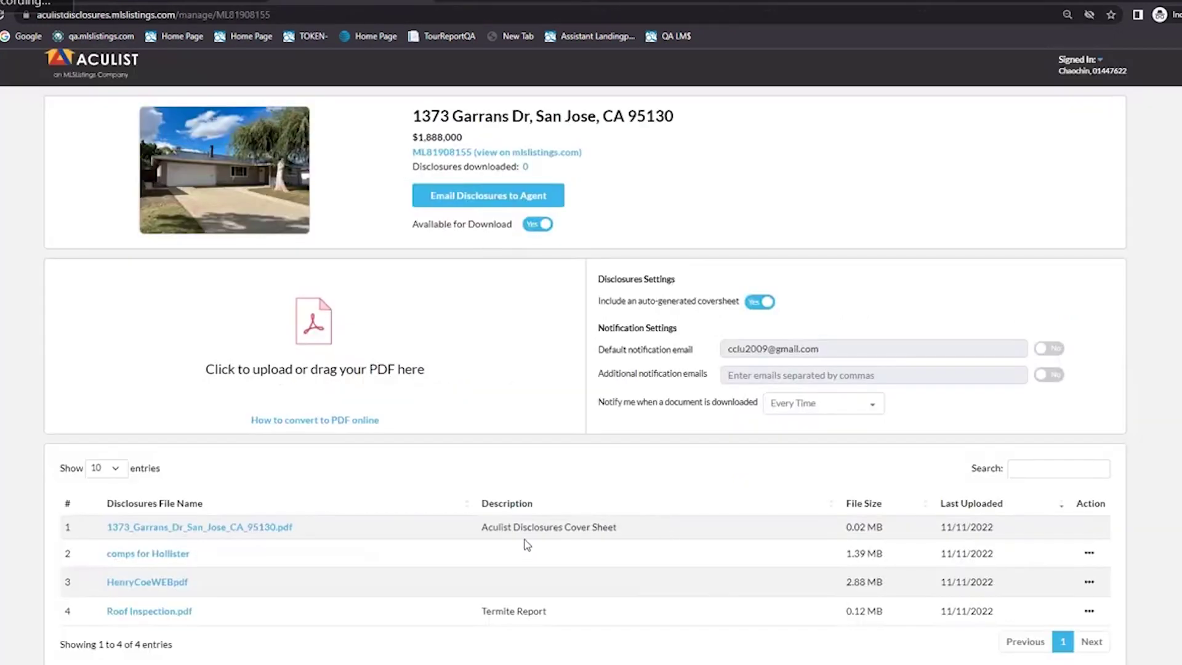
Examine the notification settings, including the notification email fields and the frequency options for document download notices.
scroll(755, 369, down, 1)
scroll(768, 297, down, 1)
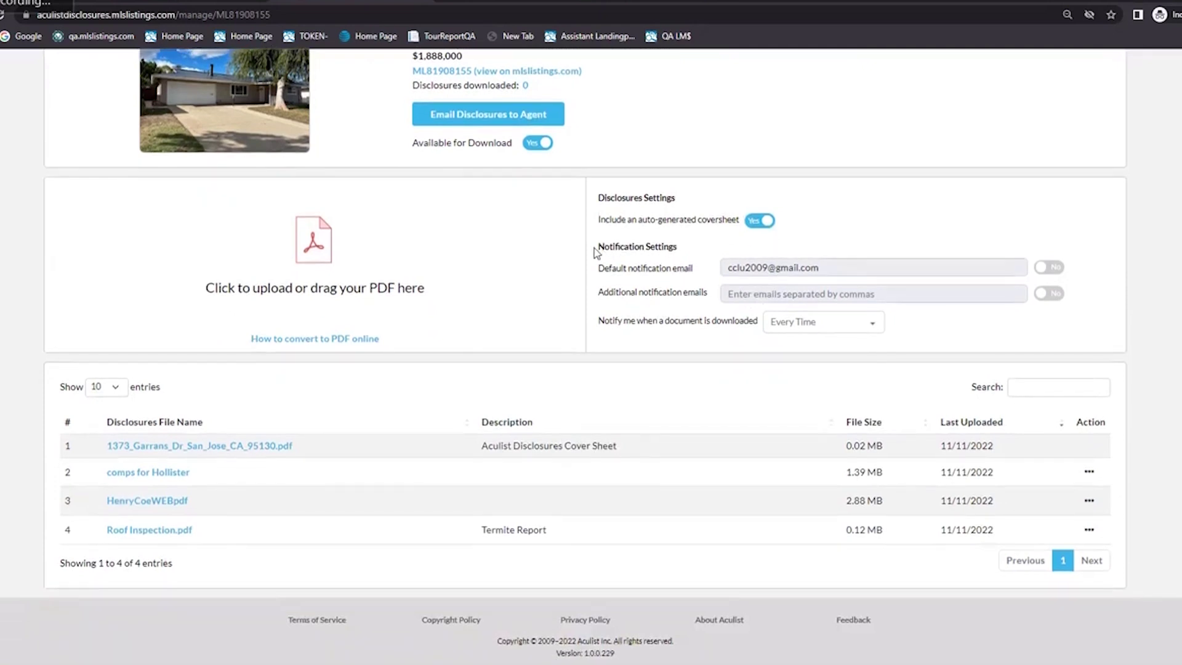
drag(598, 249, 688, 246)
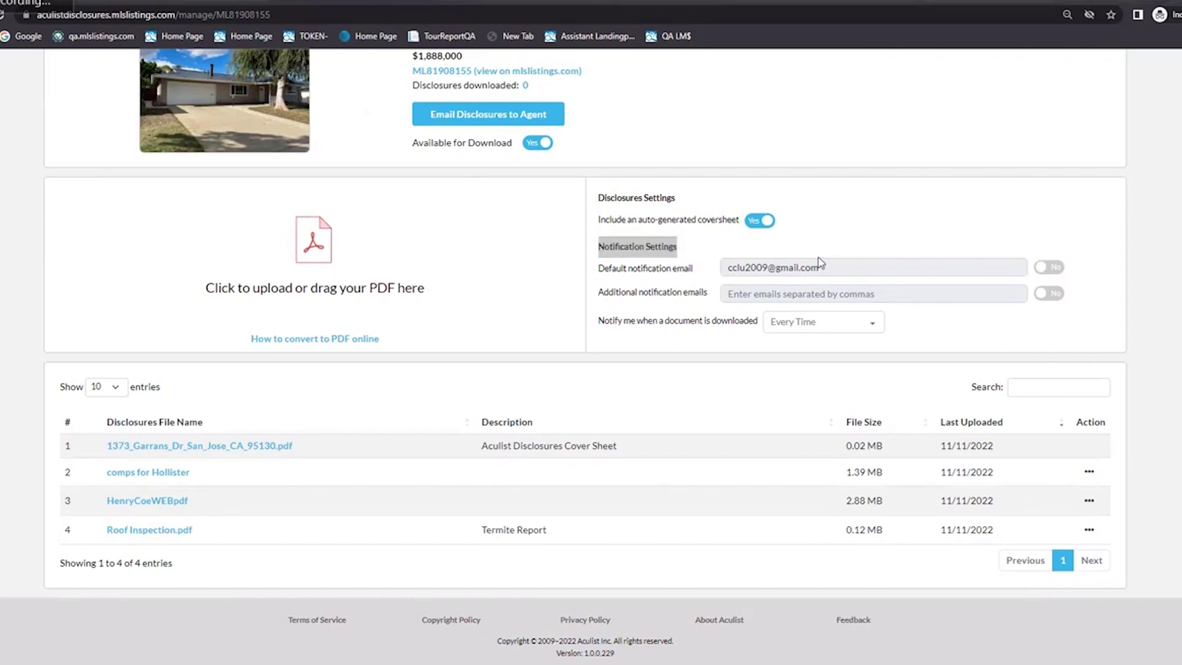
click(834, 270)
click(837, 331)
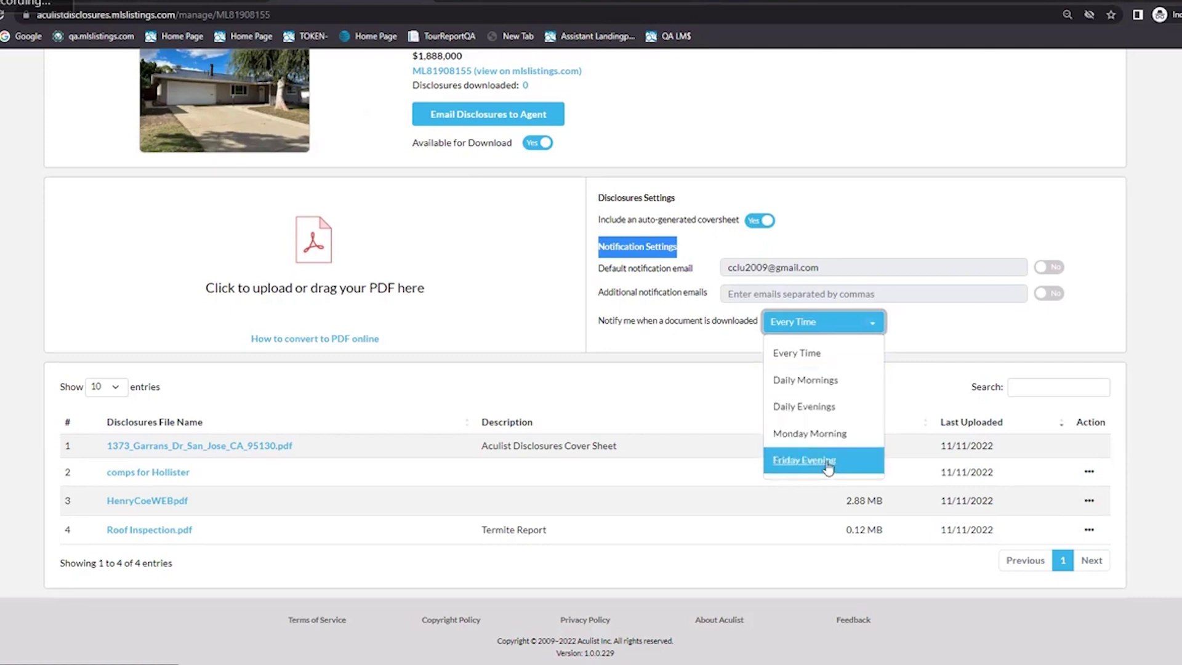
click(915, 199)
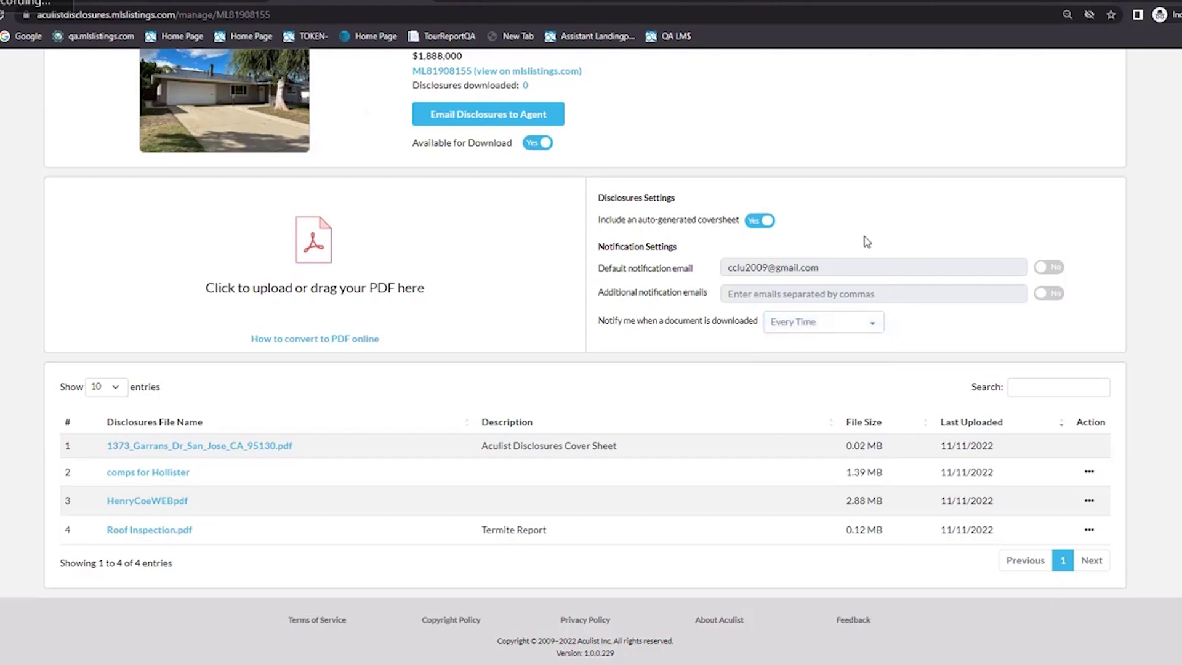
Copy the property's disclosure link from the draft email to an agent and open it in a new browser tab.
scroll(808, 274, up, 1)
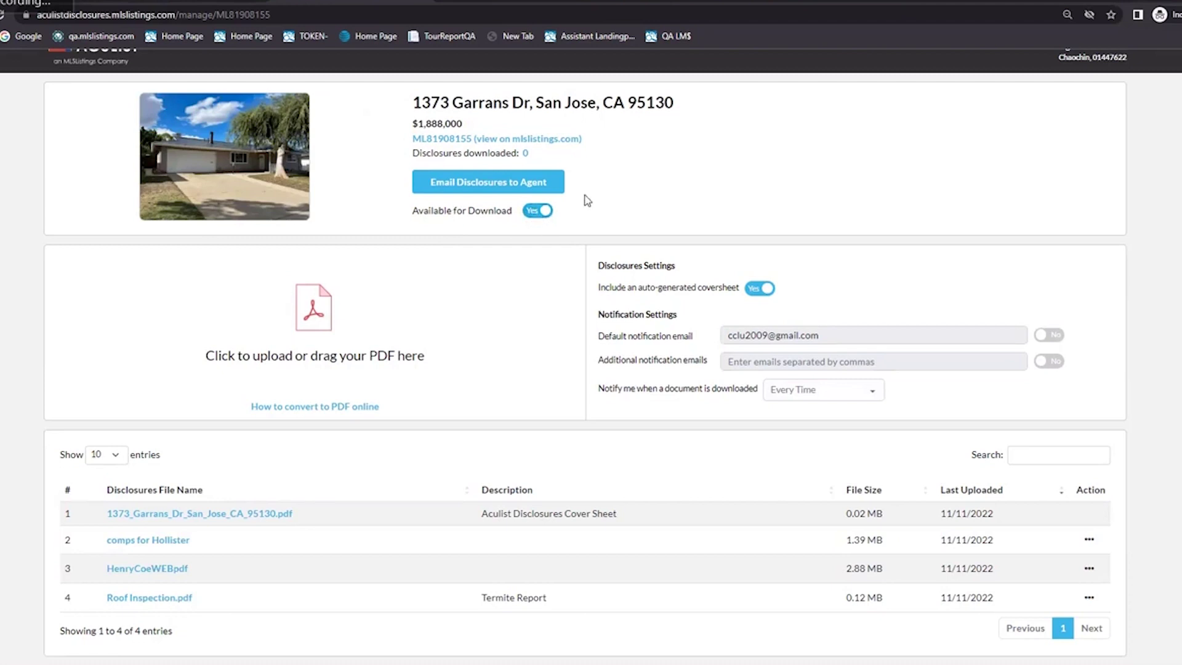
click(489, 182)
click(416, 243)
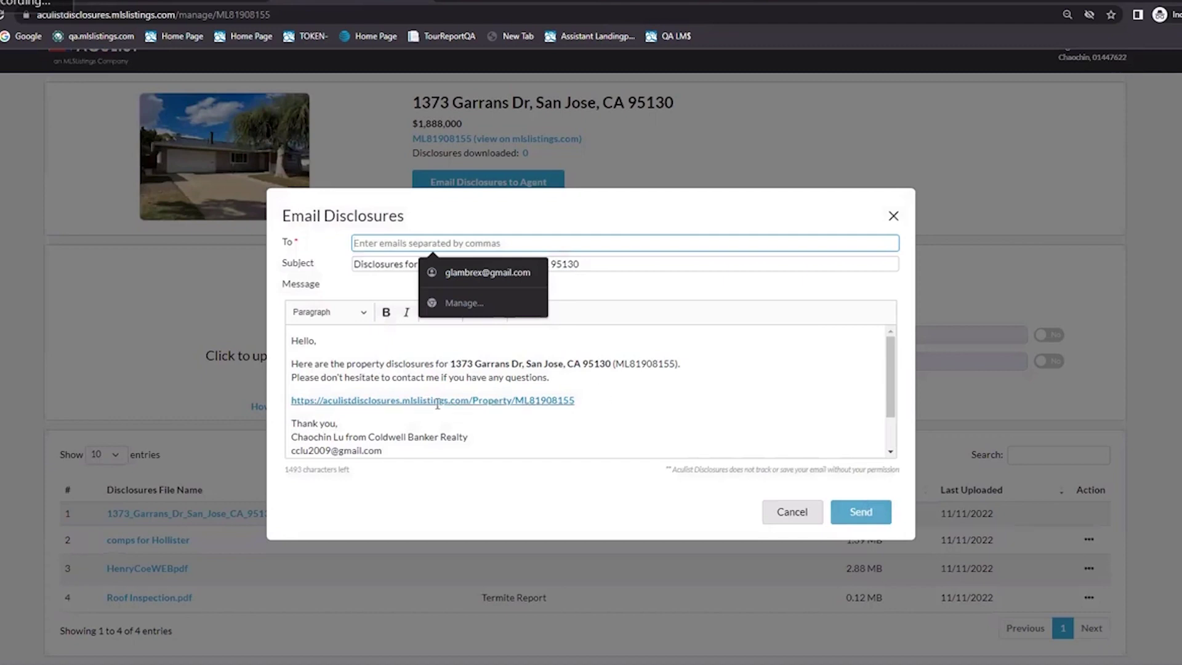
click(519, 402)
drag(575, 400, 275, 404)
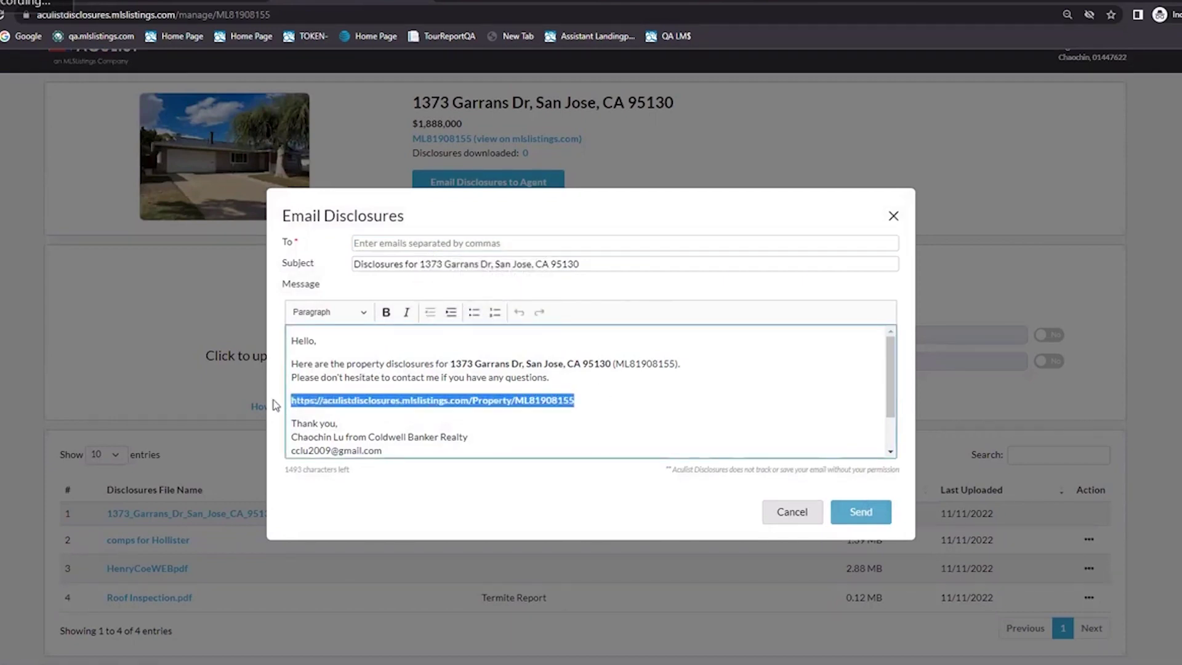
key(ctrl+c)
key(ctrl+shift+n)
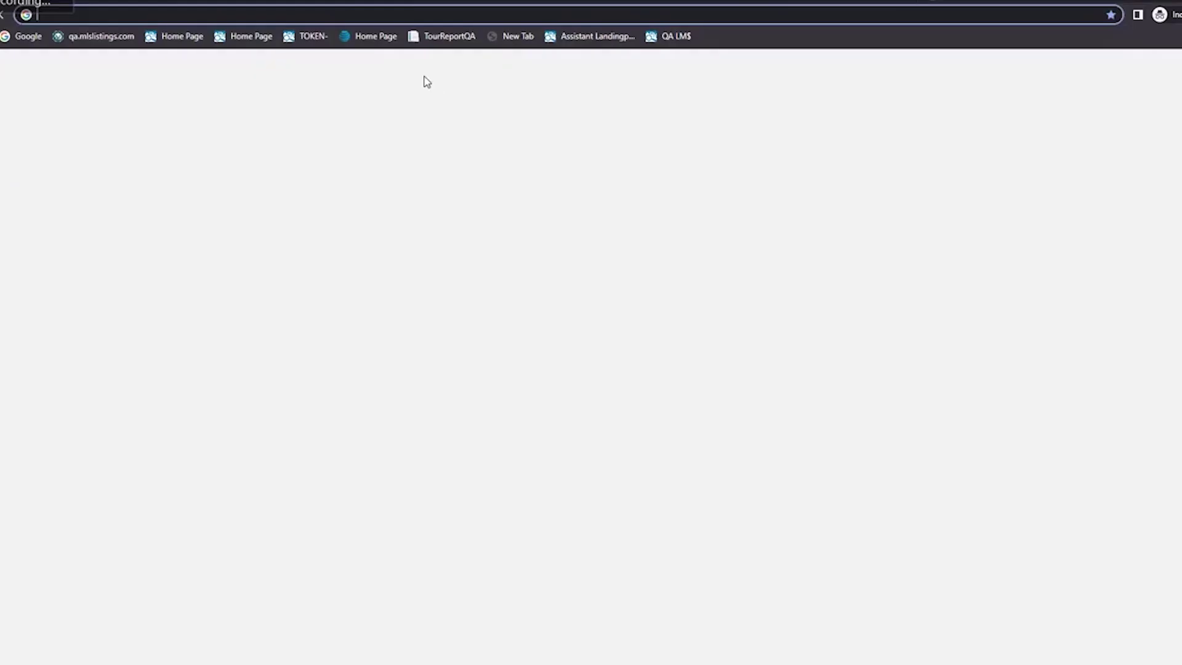
key(ctrl+v)
key(Return)
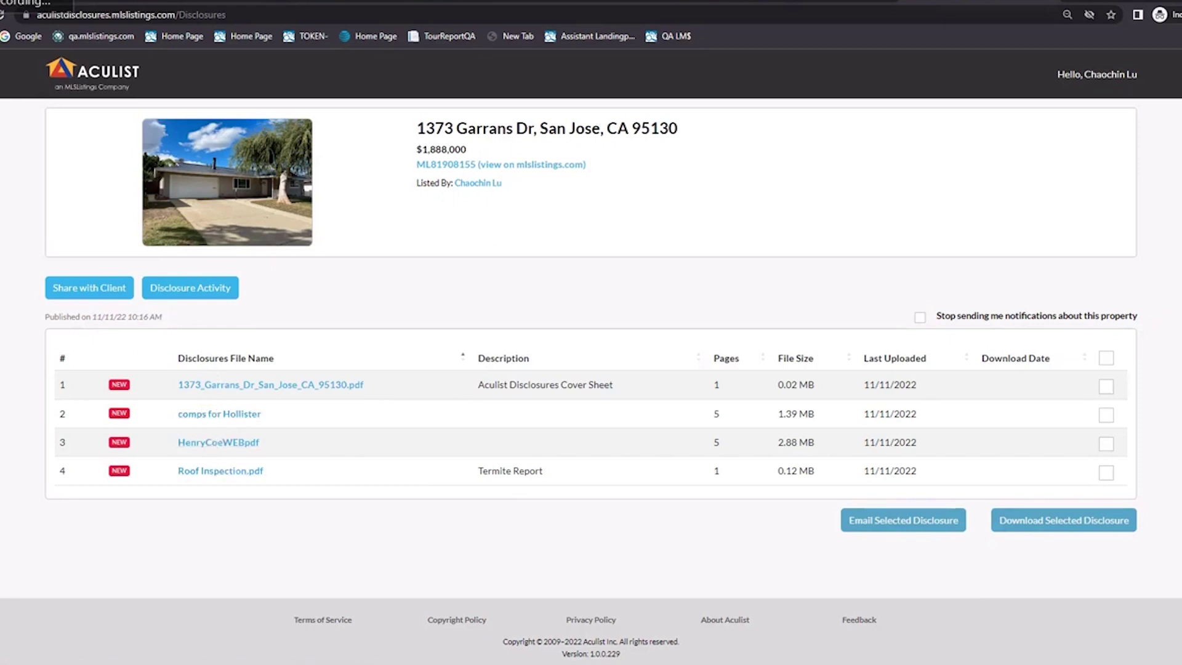
Select the first three disclosures individually and extend the selection to every file in the list.
click(1106, 386)
click(1106, 415)
click(1106, 444)
click(889, 530)
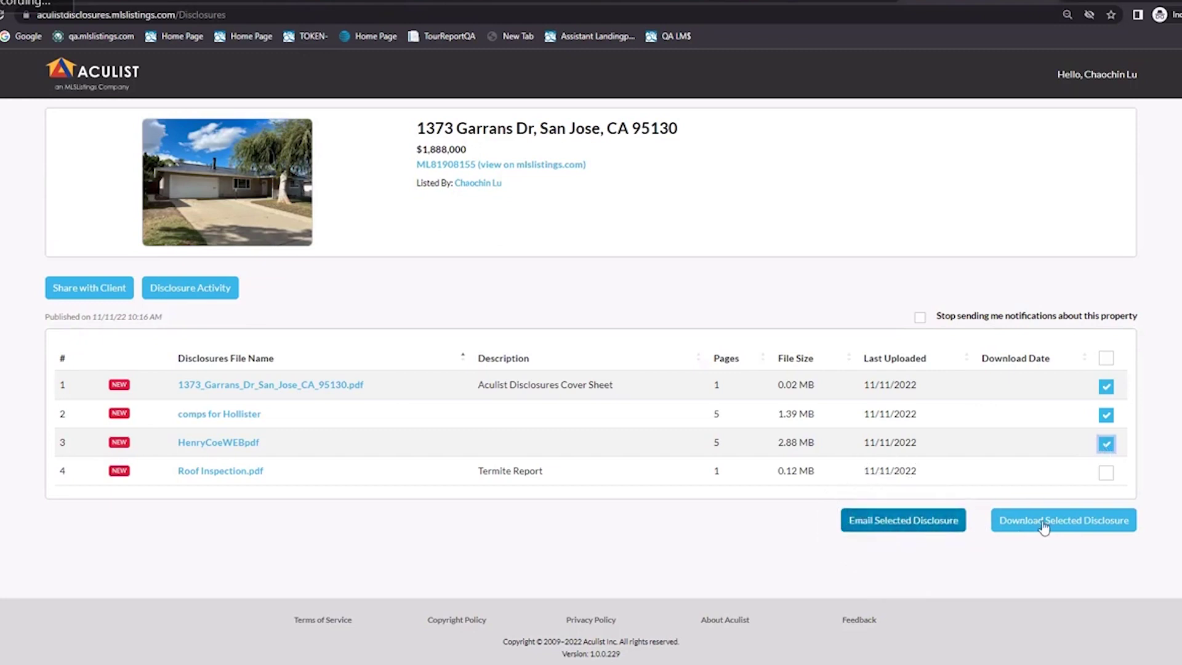
click(1066, 524)
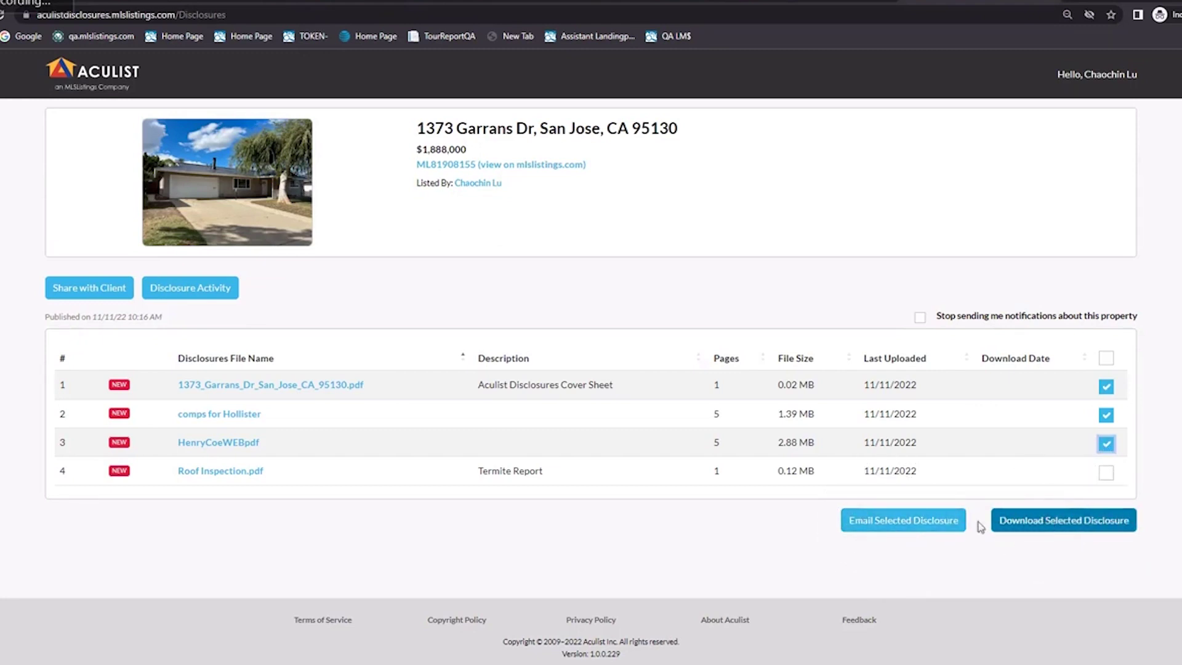
click(1106, 358)
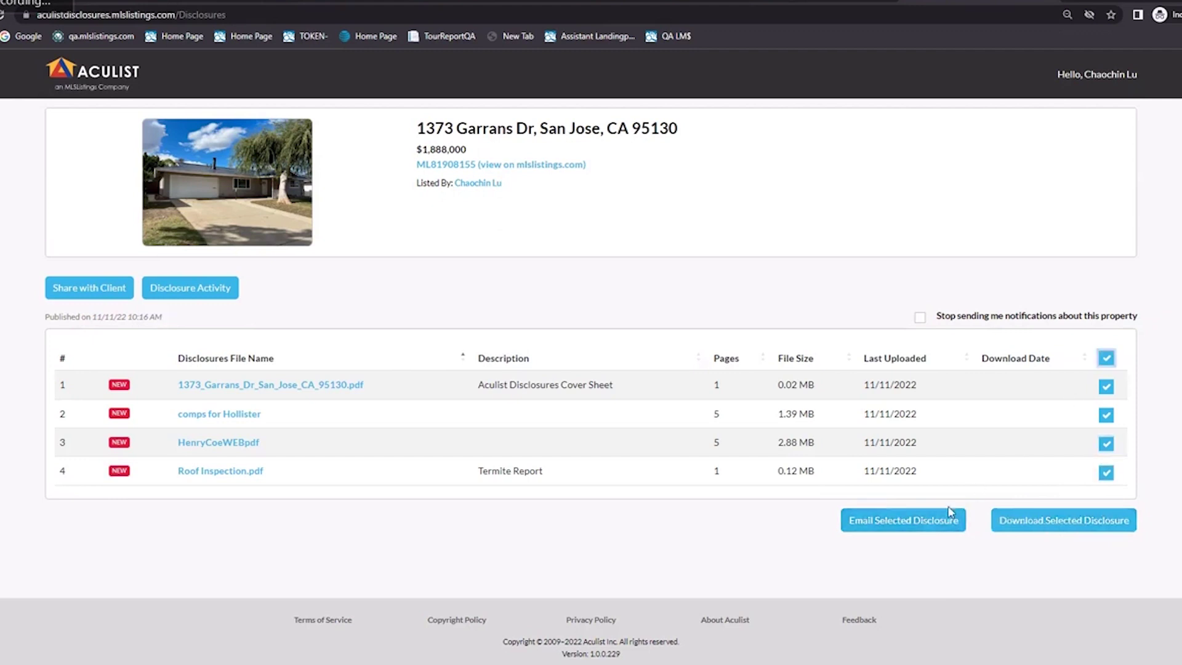
Open the draft email for the selected disclosures, examine its file and download-all links, and cancel it.
click(913, 525)
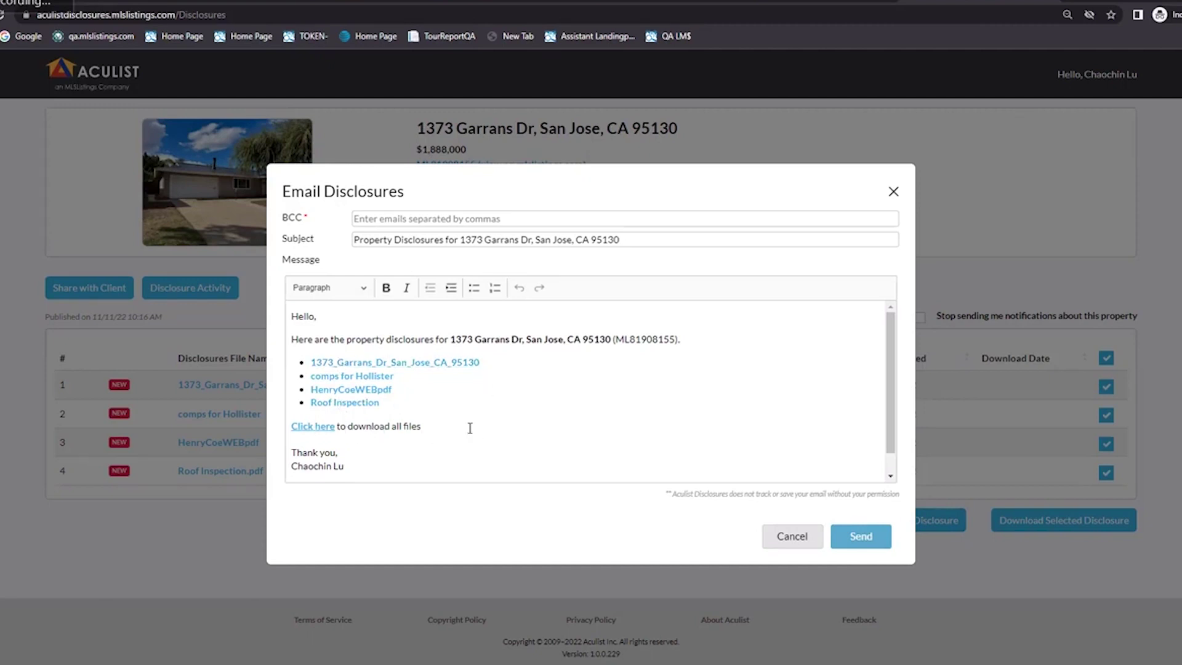
click(317, 426)
click(799, 540)
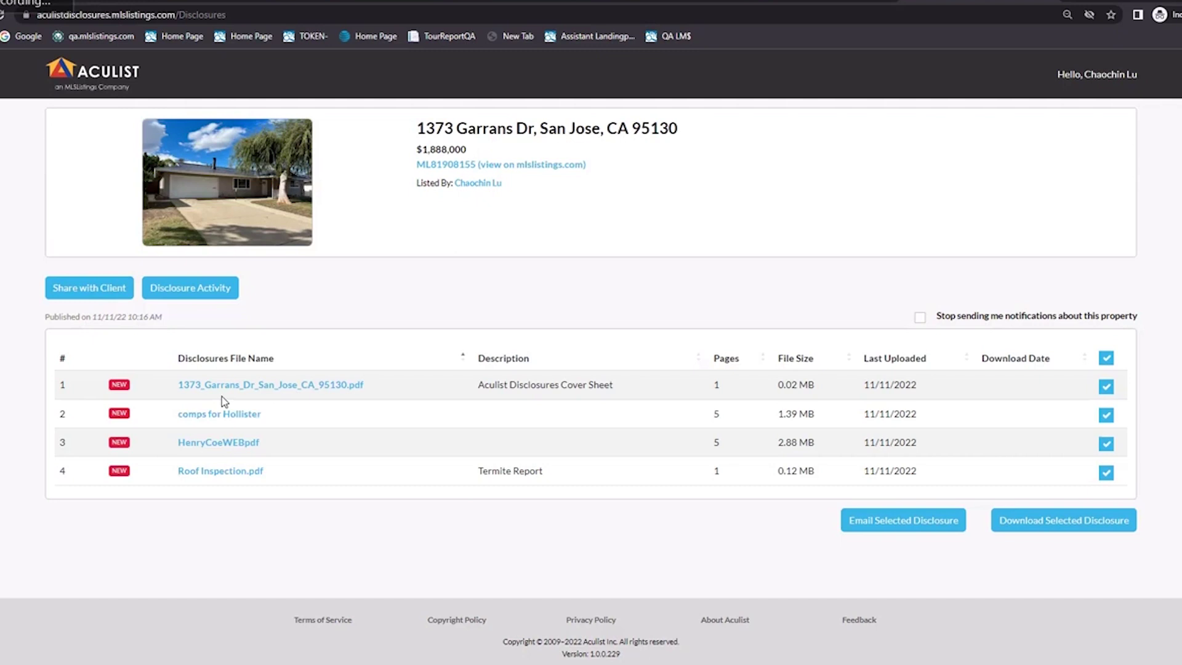
Open the Share with Client form, review its email, full name and phone fields, and close it without sending.
click(84, 290)
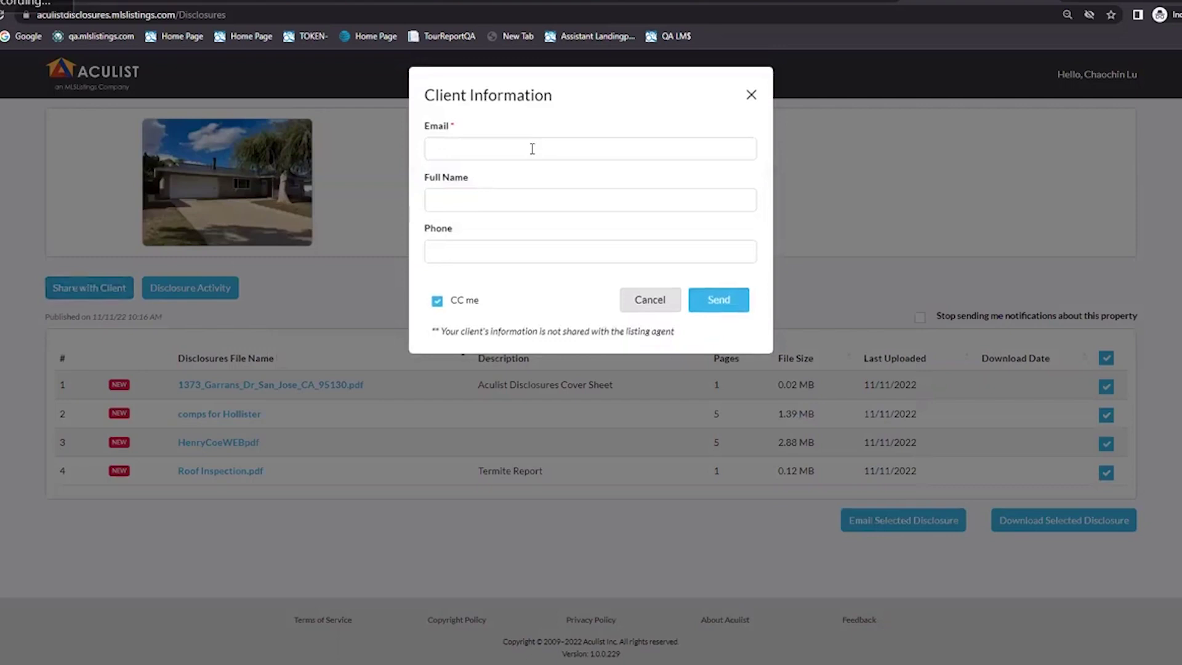
click(533, 149)
click(454, 200)
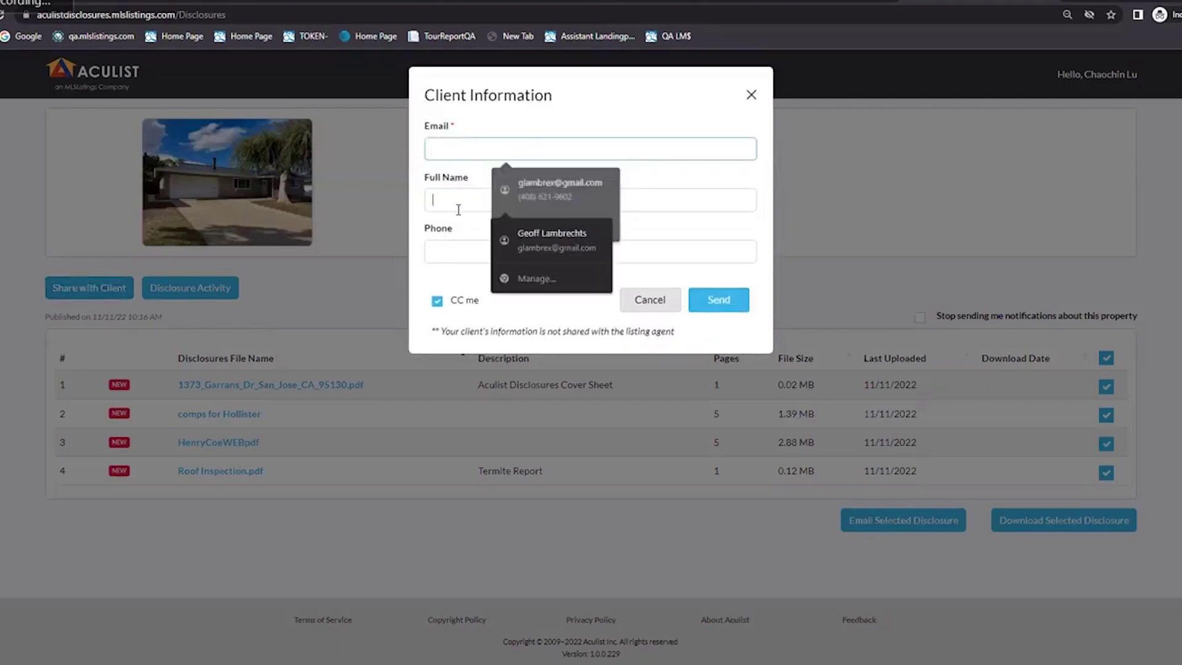
click(447, 248)
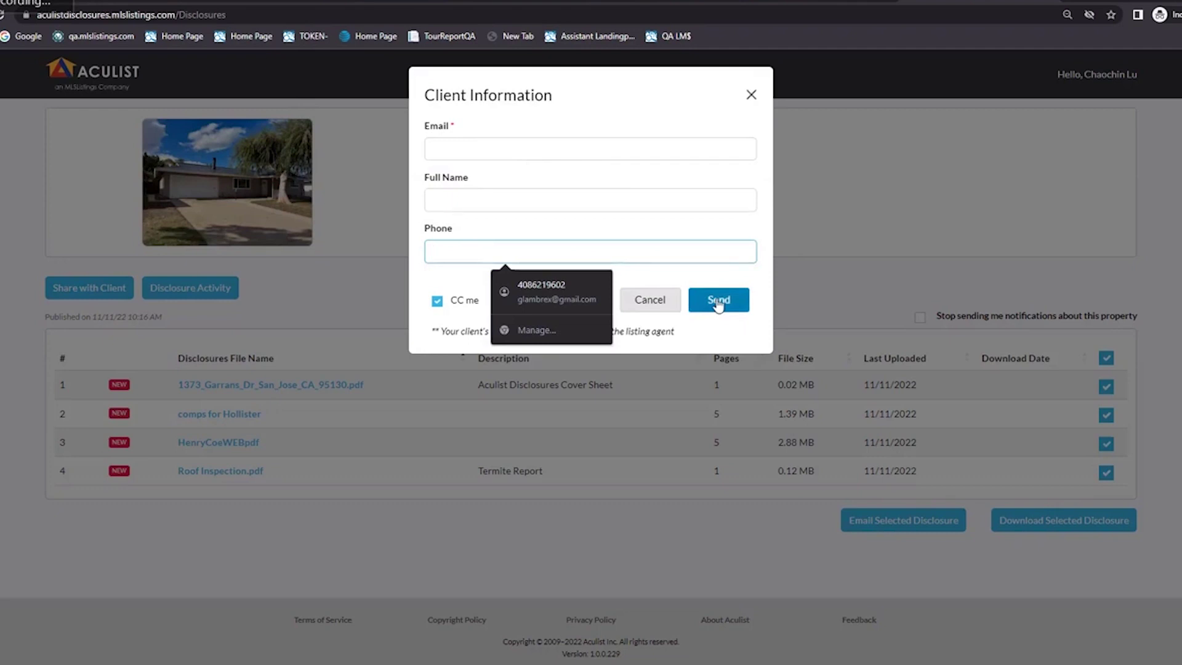
click(751, 95)
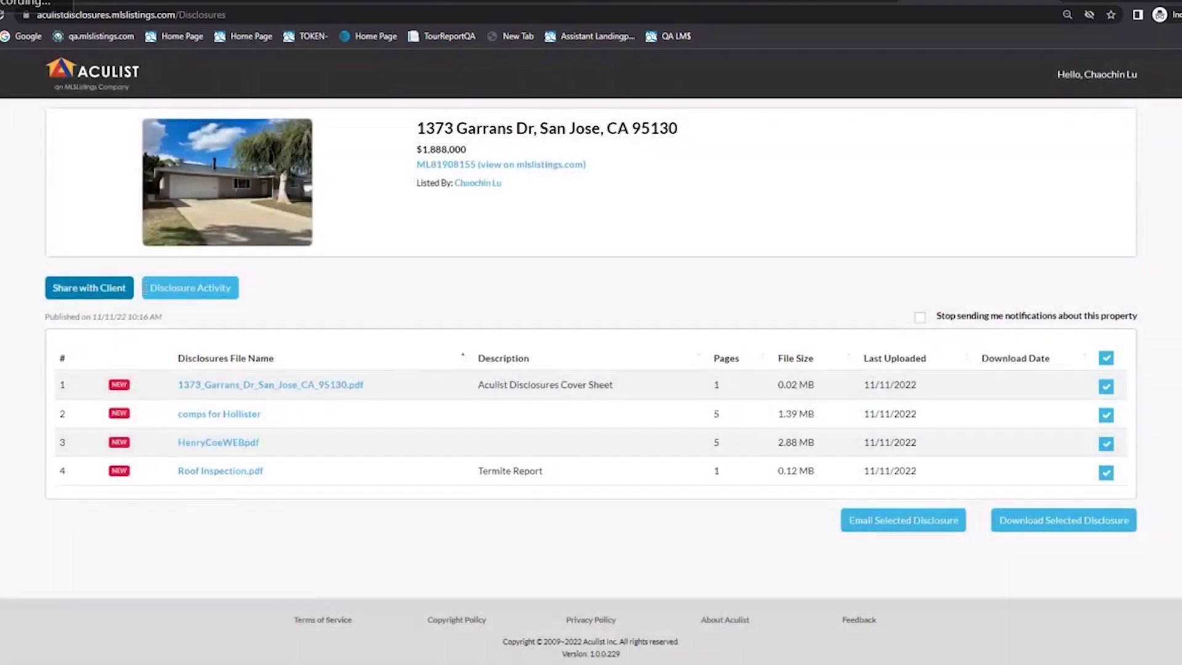
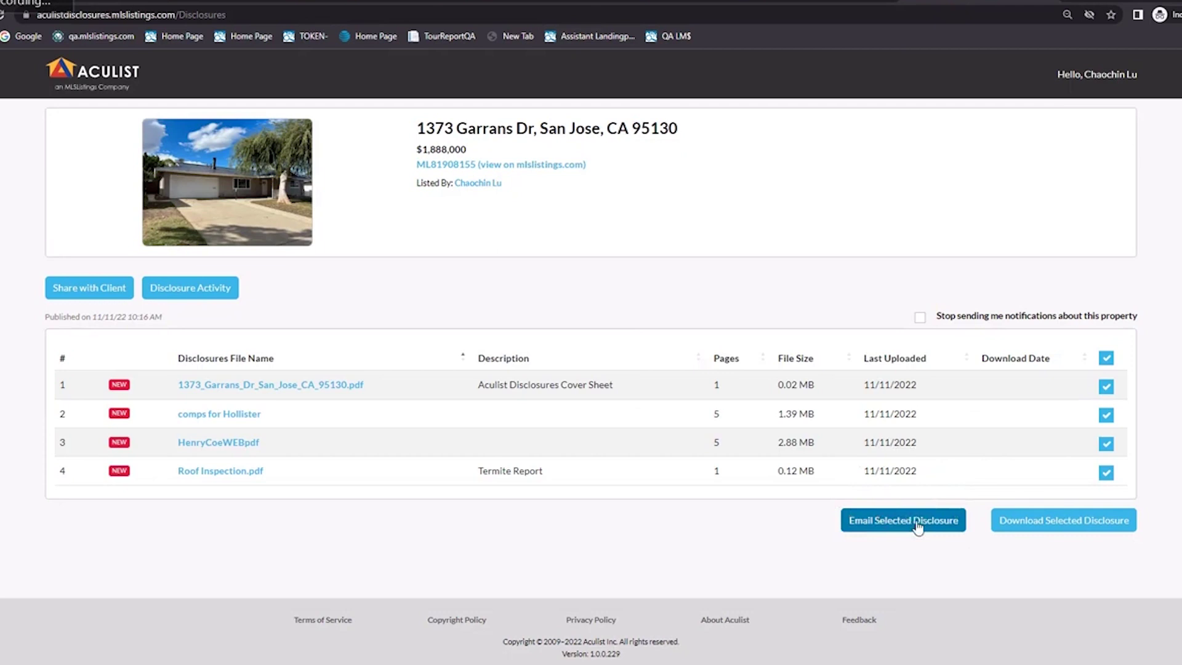
click(1074, 523)
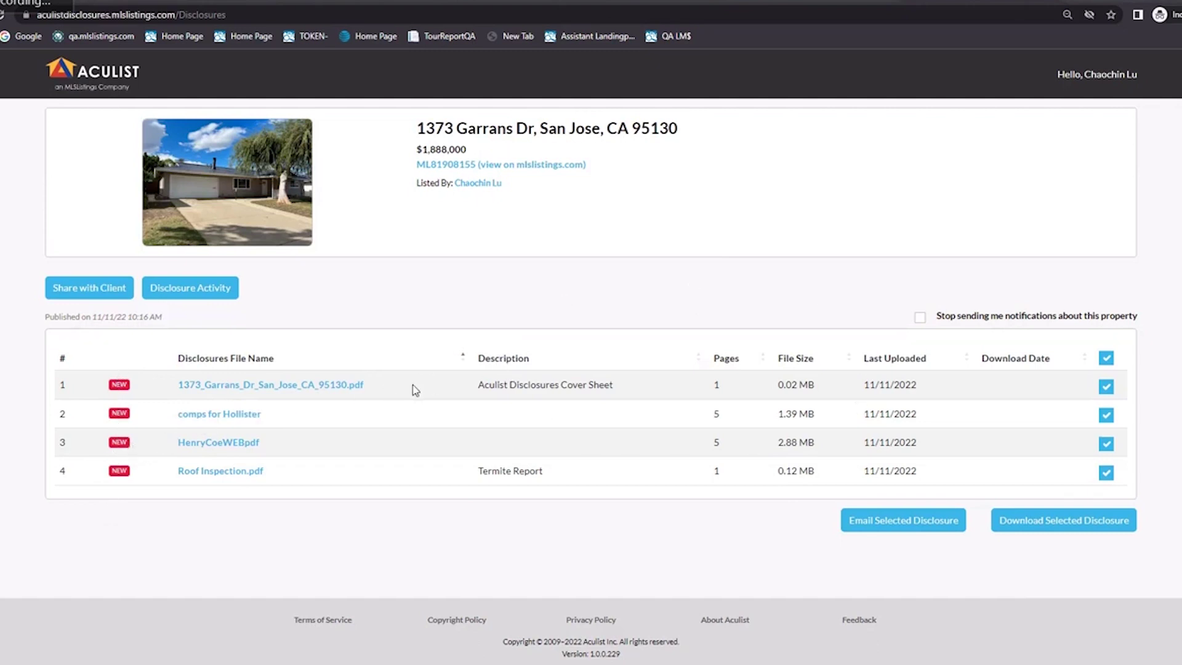
click(120, 481)
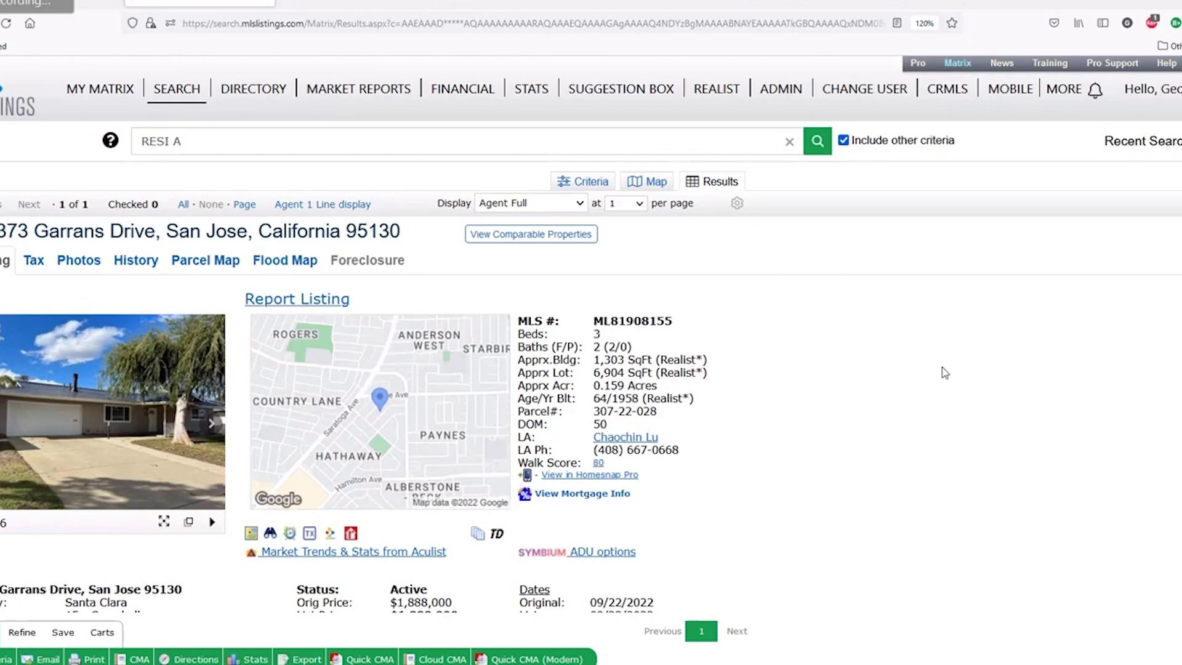
Examine the listing's full report in Matrix, locating the disclosures URL in the Documents and Disclosures section.
scroll(939, 374, down, 2)
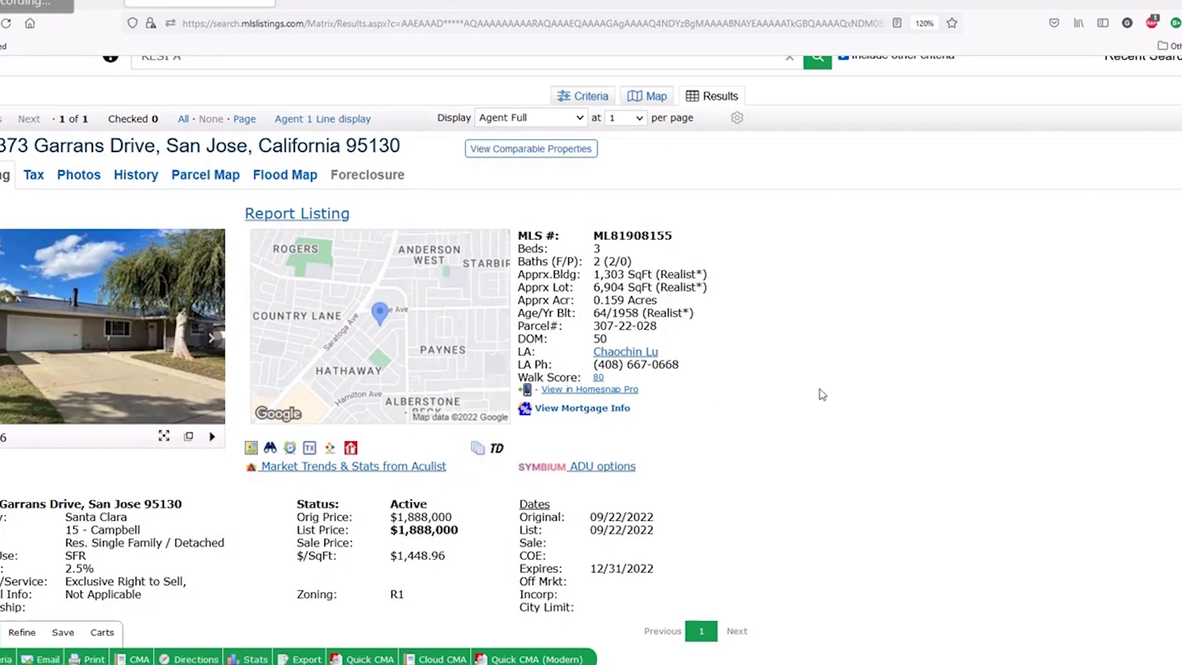
scroll(794, 413, down, 8)
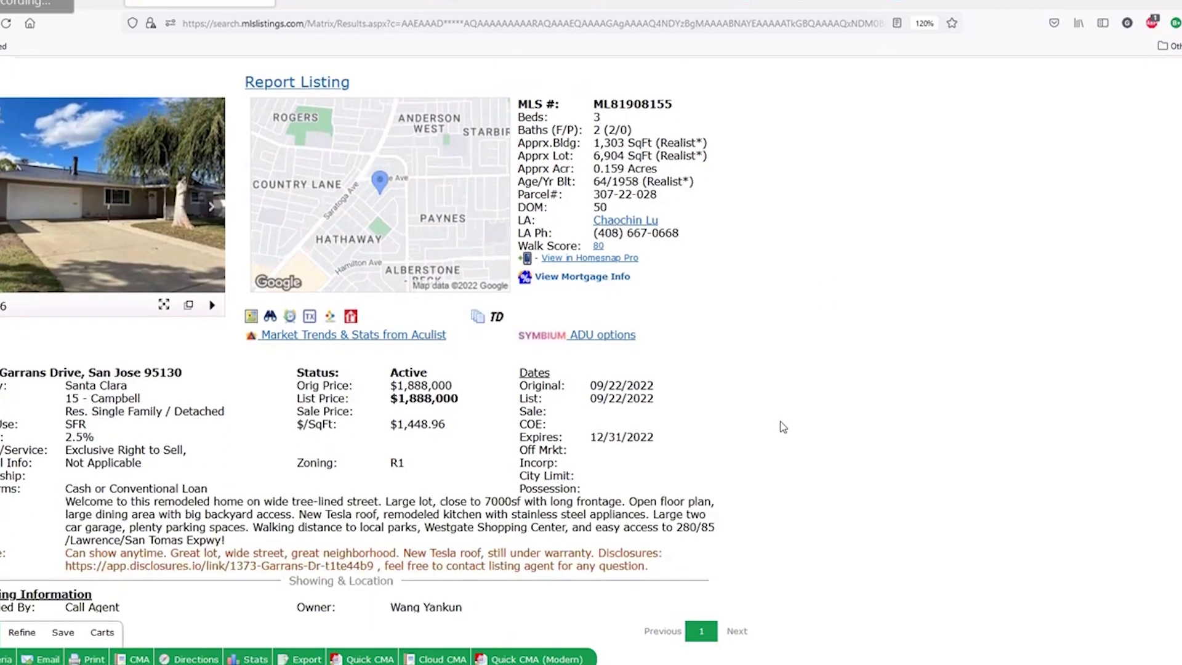
scroll(782, 429, down, 5)
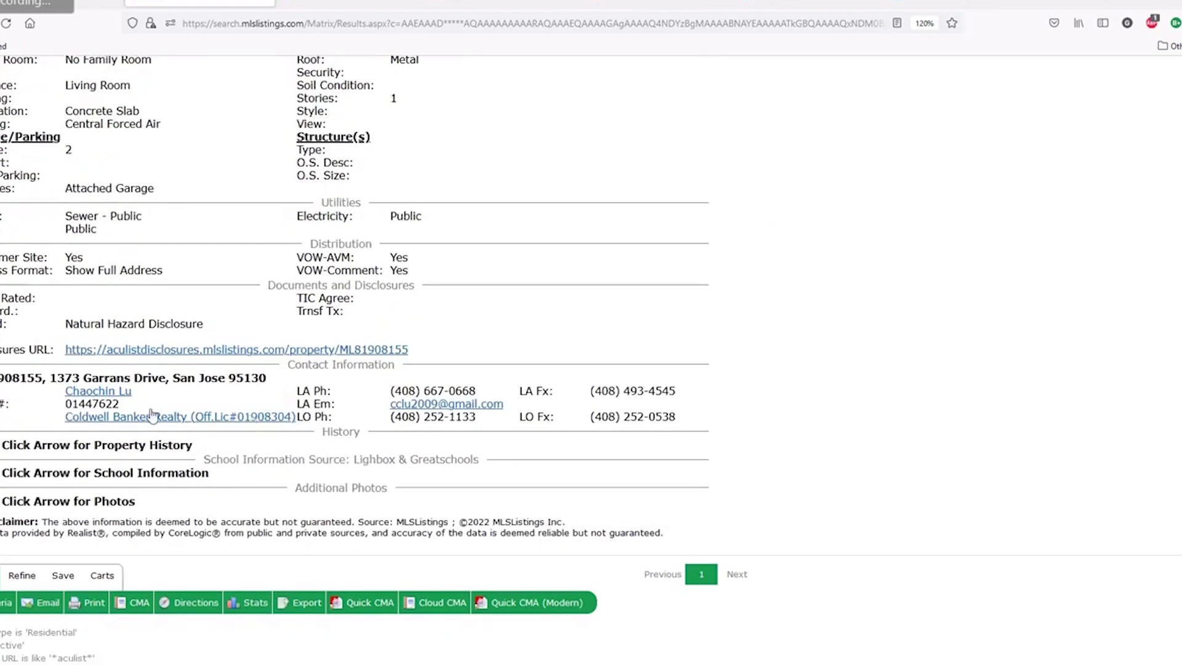
drag(7, 351, 37, 351)
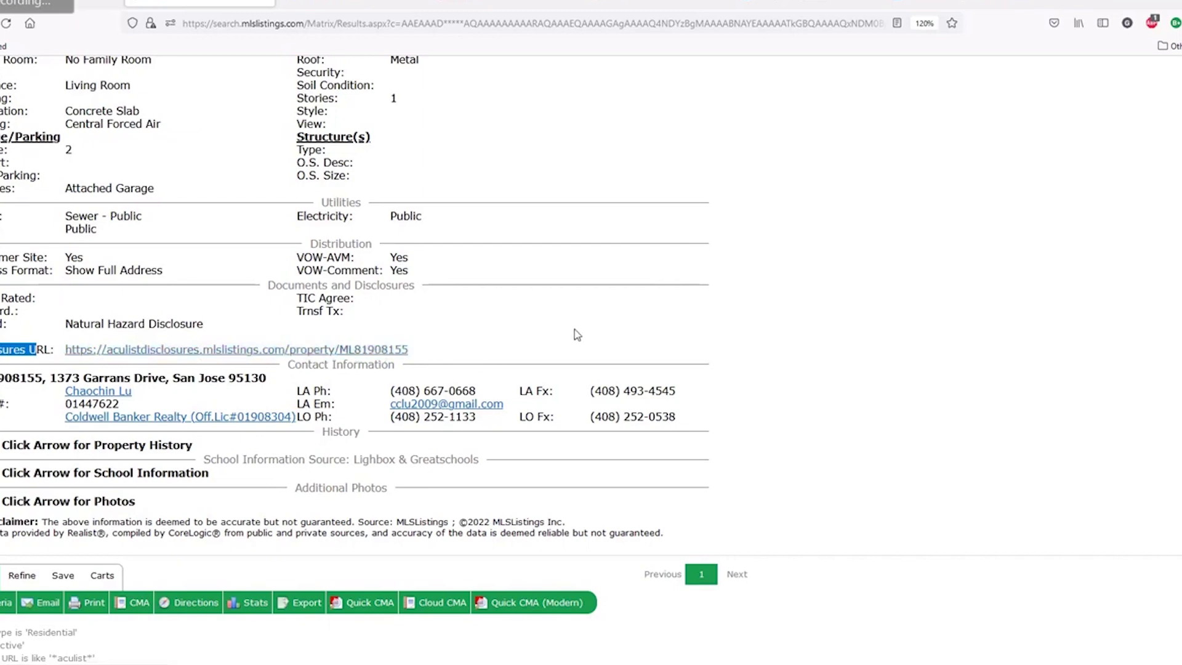
scroll(581, 329, up, 5)
scroll(582, 321, up, 8)
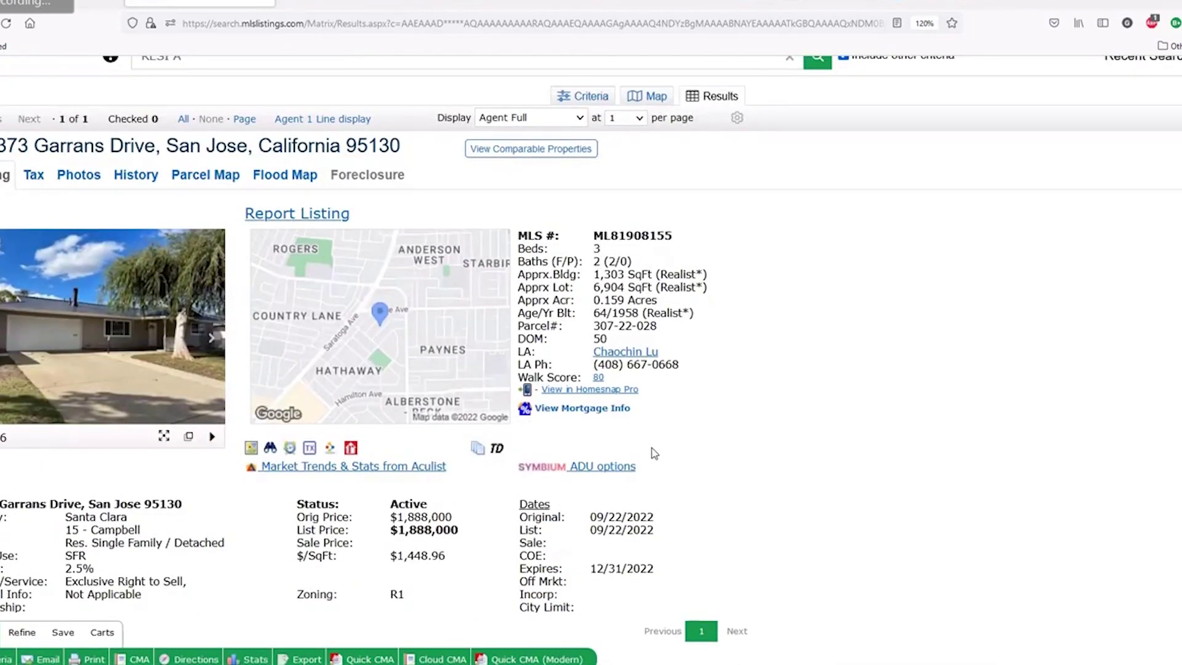
Switch back to the Aculist disclosures page and locate the Feedback link.
key(alt+Tab)
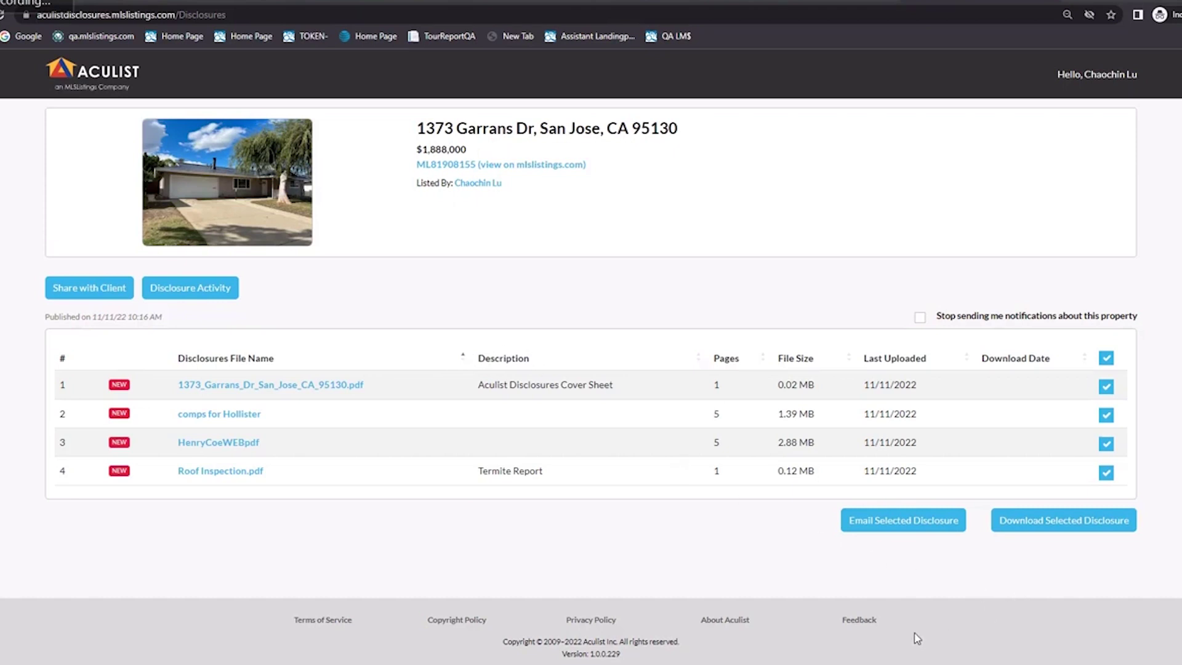
click(860, 624)
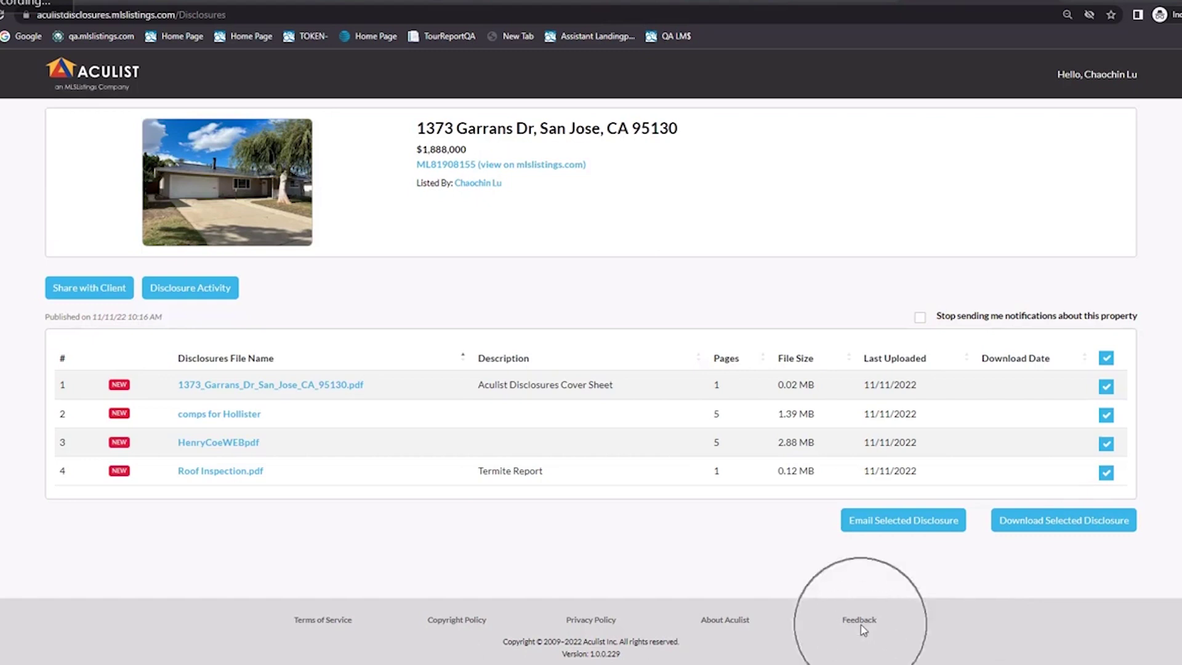